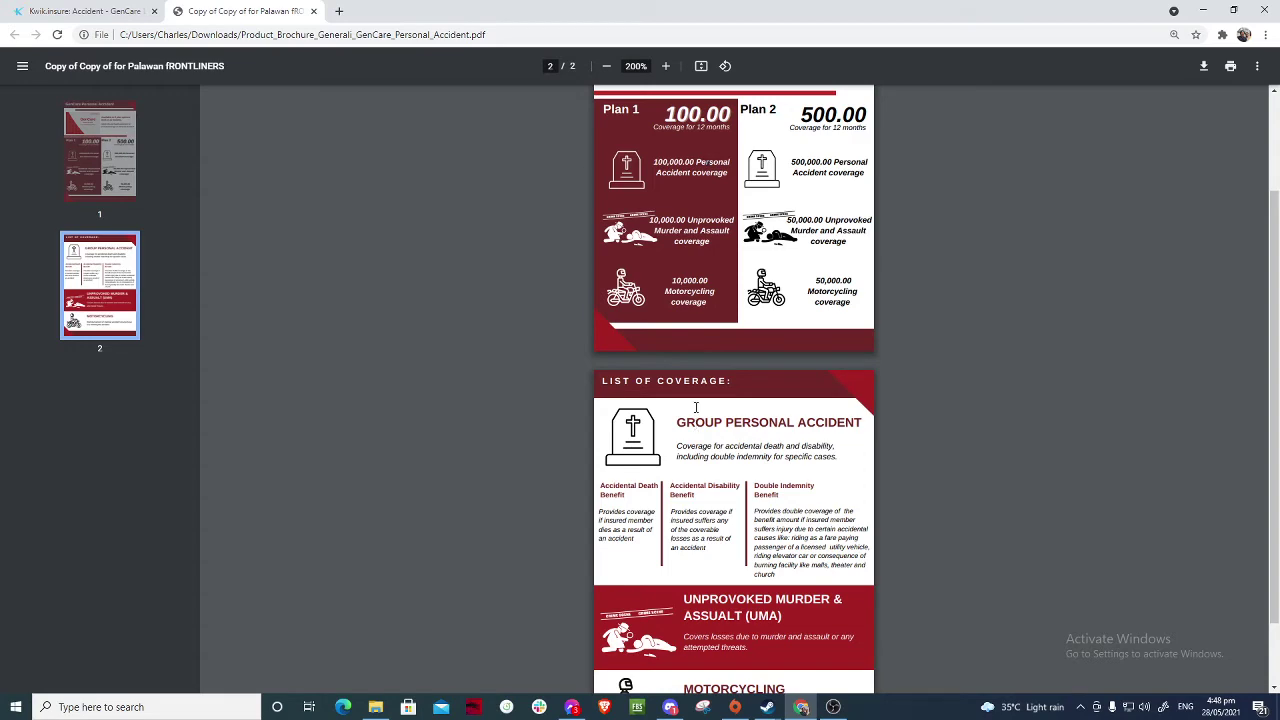
# - Finish reading the brochure's coverage list and return to the Kwik.insure GenCare product page
pyautogui.scroll(-1, 693, 406)
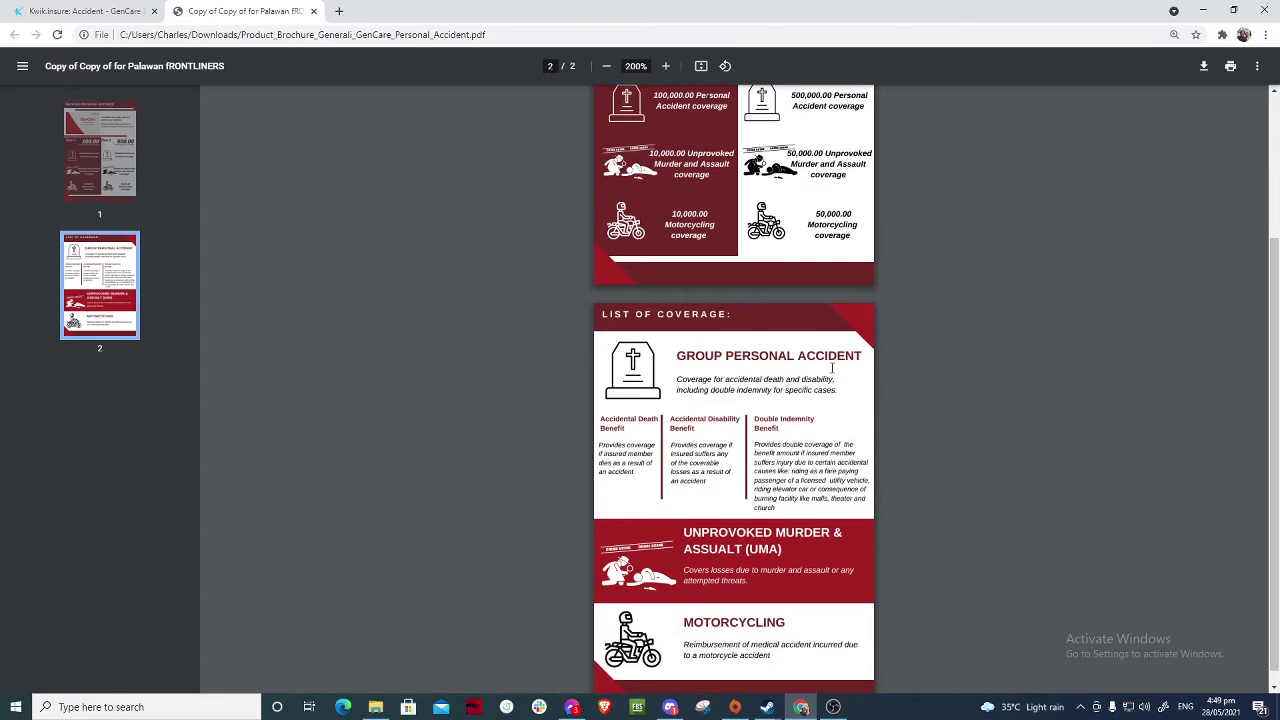
pyautogui.scroll(-1, 826, 372)
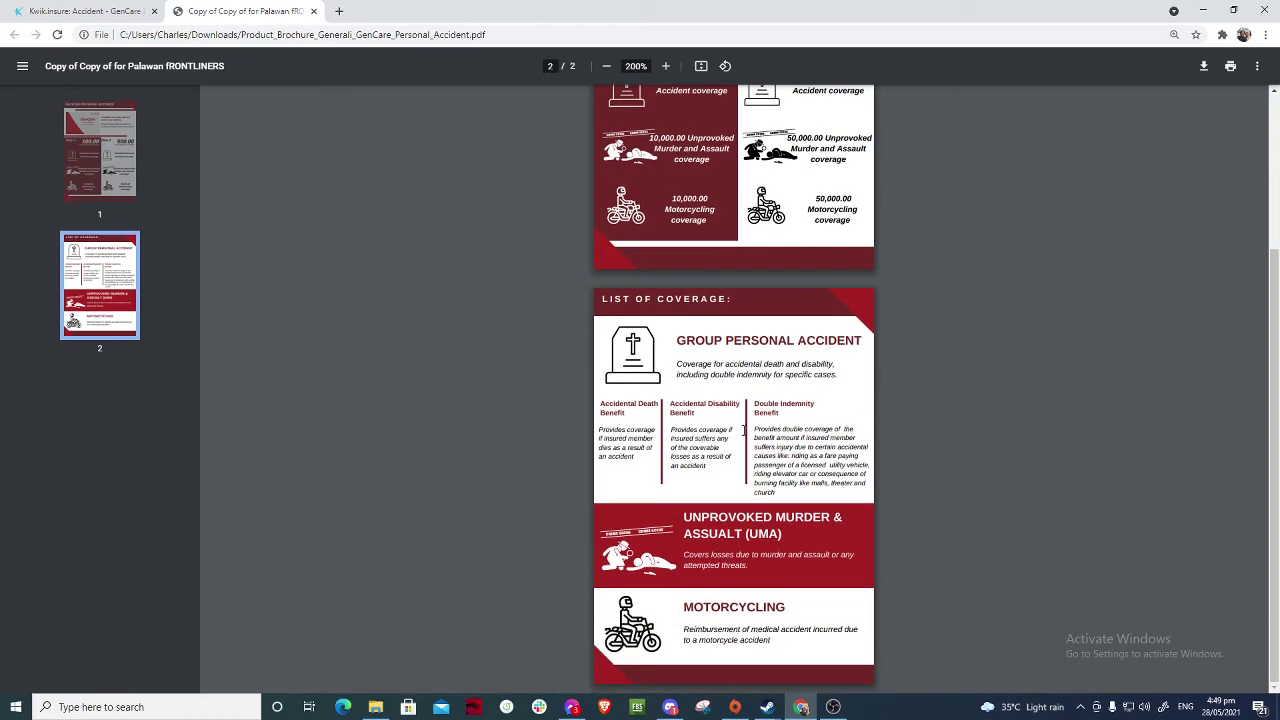
pyautogui.scroll(3, 704, 456)
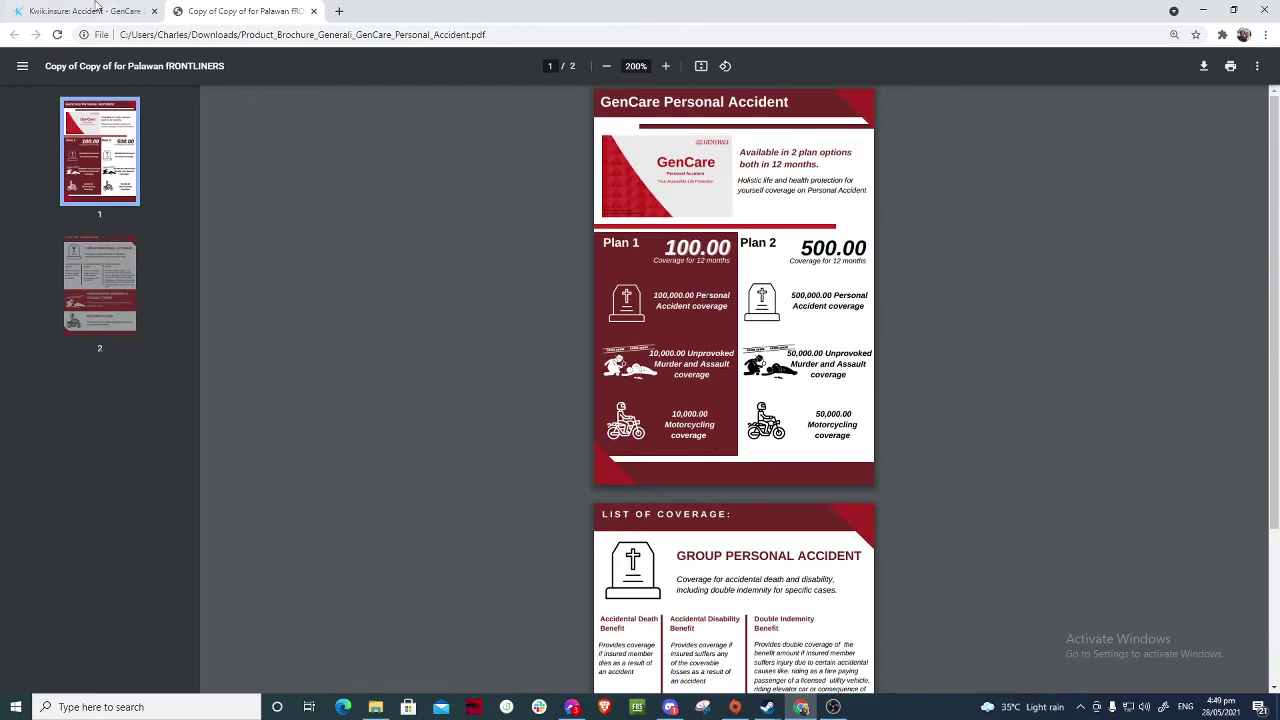
pyautogui.click(85, 11)
pyautogui.scroll(2, 455, 362)
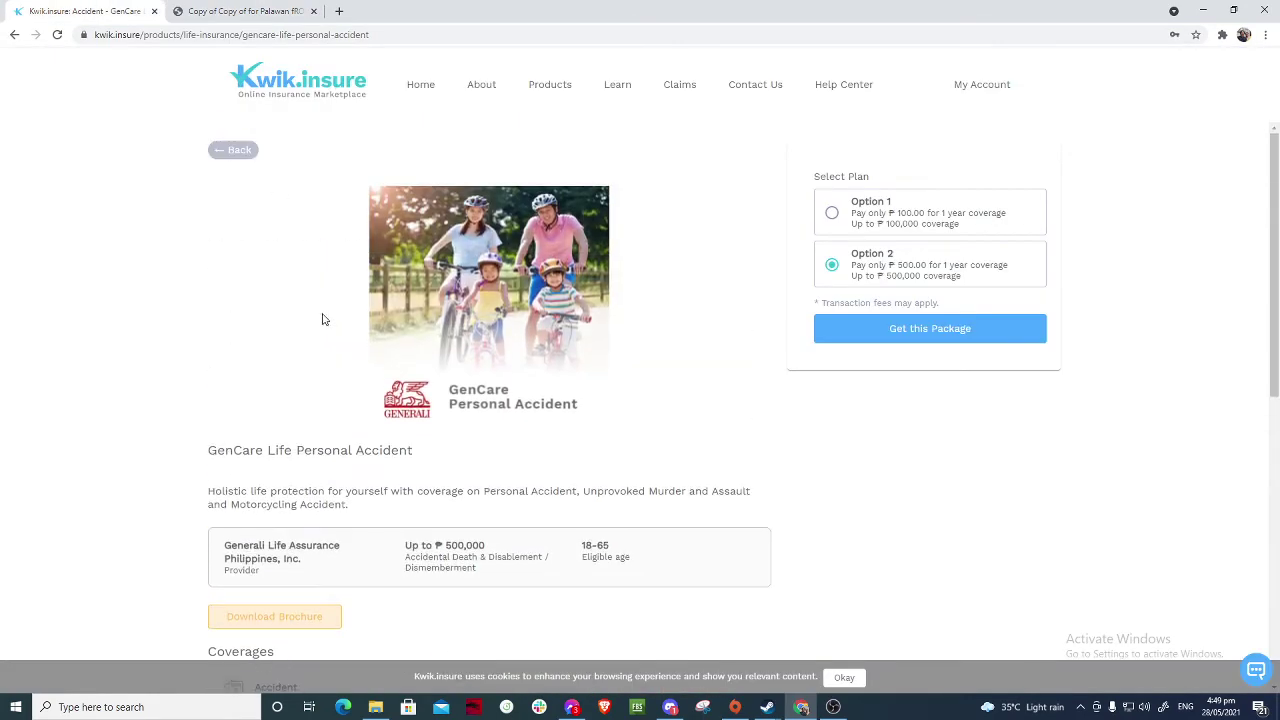
# - Get the ₱100 Option 1 package (₱100,000 coverage) and continue past the ID reminder
pyautogui.click(832, 213)
pyautogui.click(923, 334)
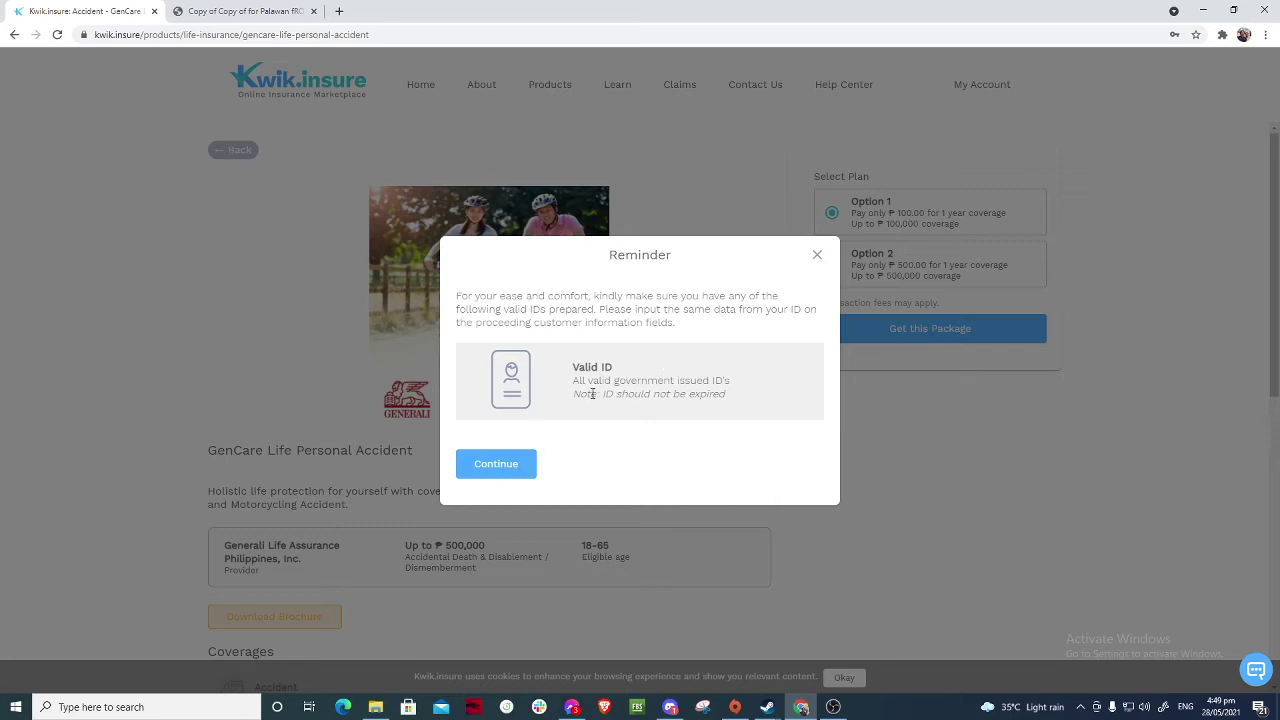
pyautogui.click(495, 474)
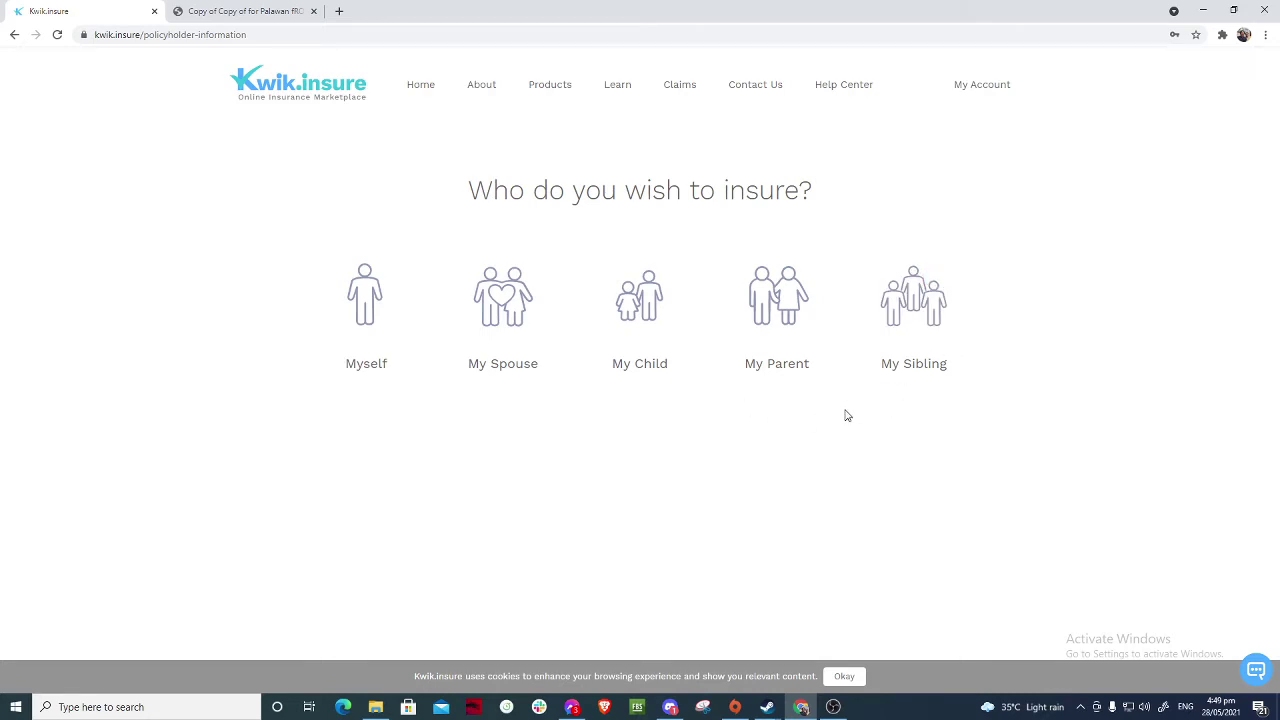
# - Insure Myself as the principal, then browse the list of accepted government ID types
pyautogui.click(378, 319)
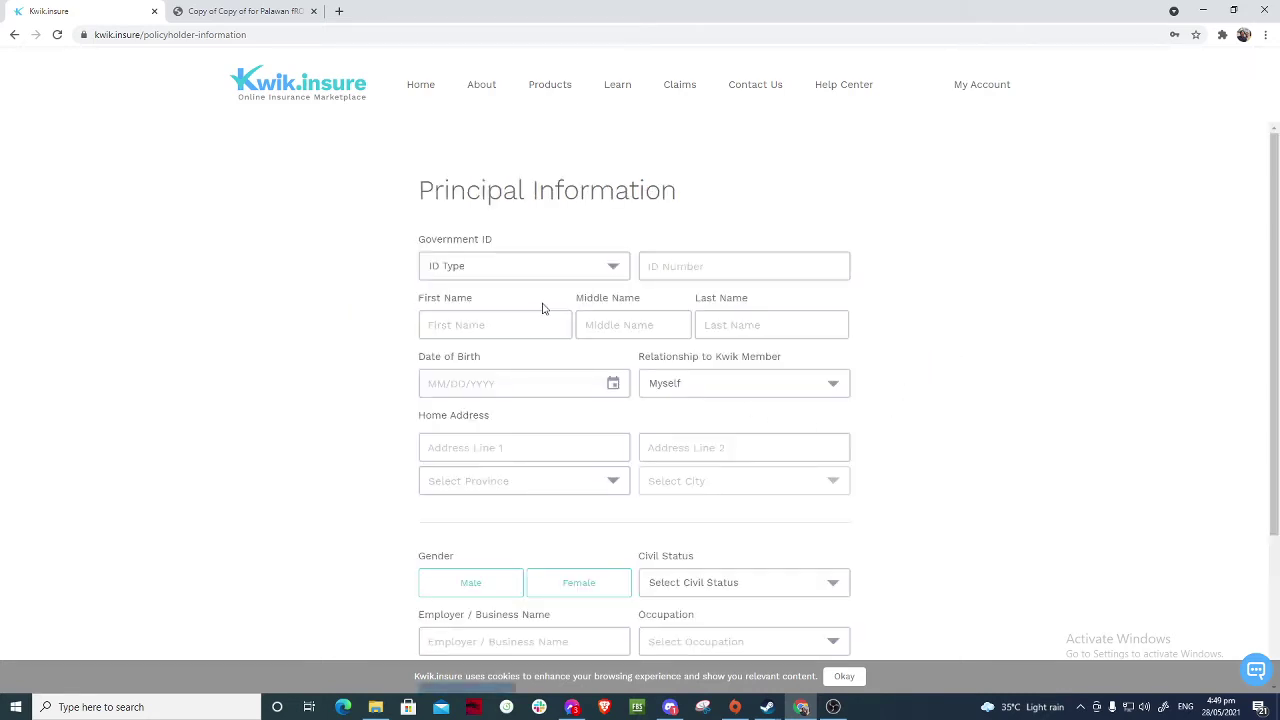
pyautogui.click(586, 270)
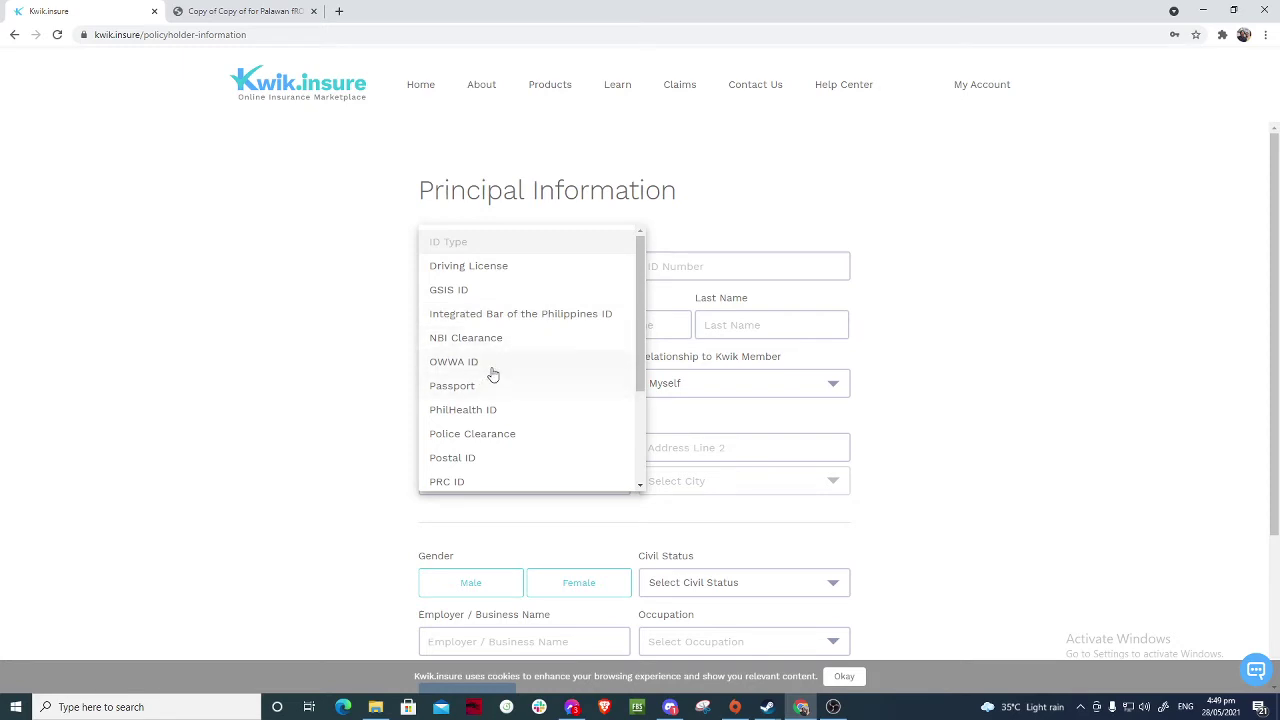
pyautogui.scroll(-1, 516, 398)
pyautogui.scroll(-1, 516, 398)
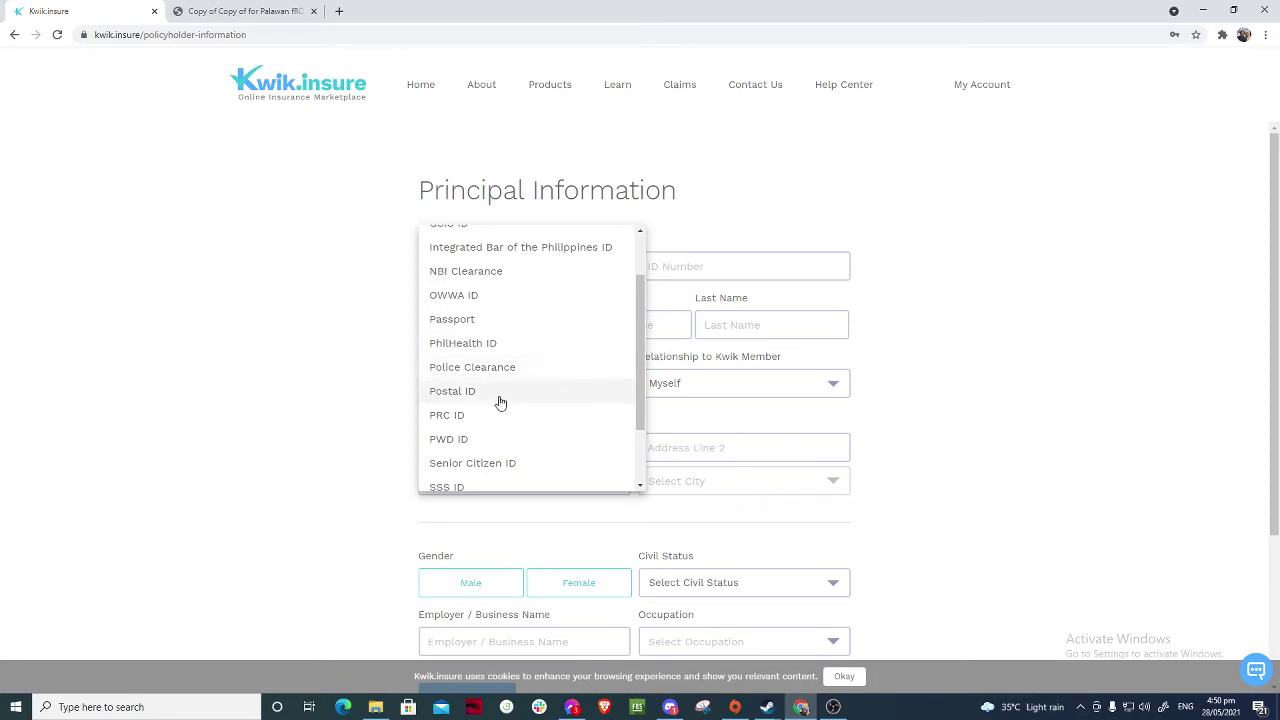
pyautogui.scroll(-1, 487, 399)
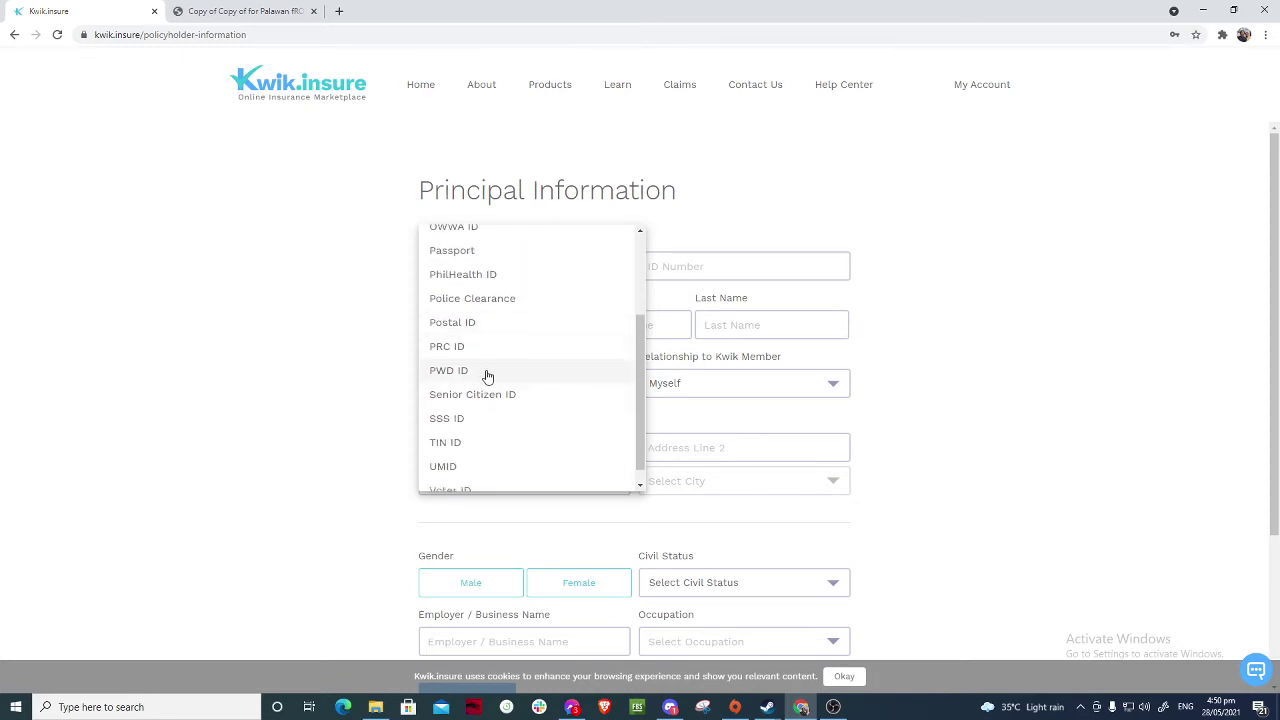
pyautogui.scroll(-1, 487, 380)
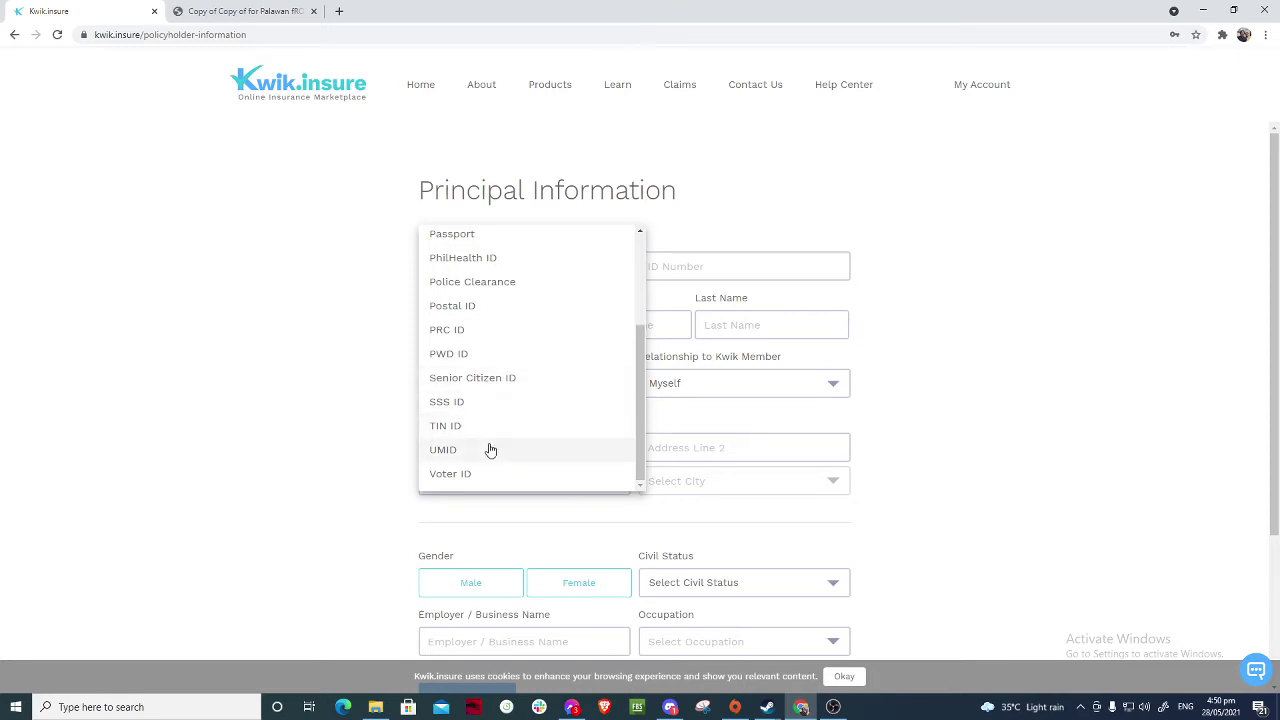
pyautogui.scroll(3, 543, 414)
# - Enter ID number 0000 and placeholder first, middle and last names
pyautogui.click(703, 231)
pyautogui.click(677, 267)
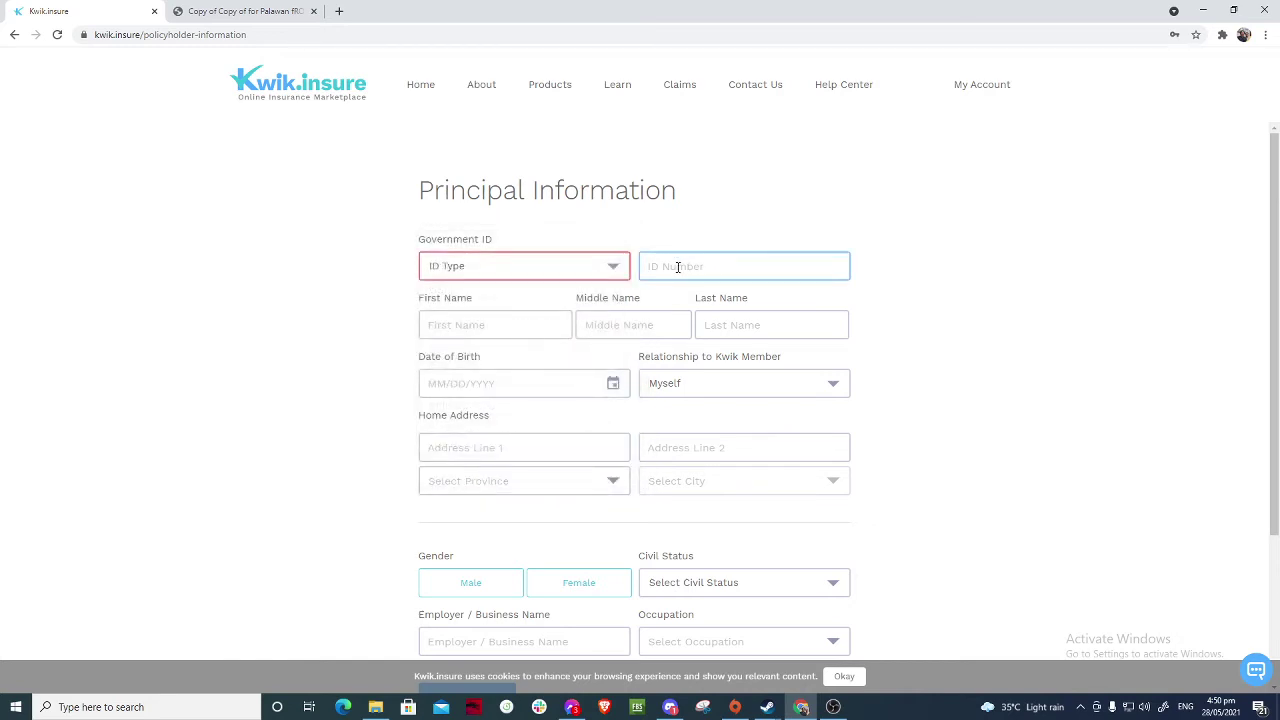
pyautogui.click(666, 265)
pyautogui.write('0000')
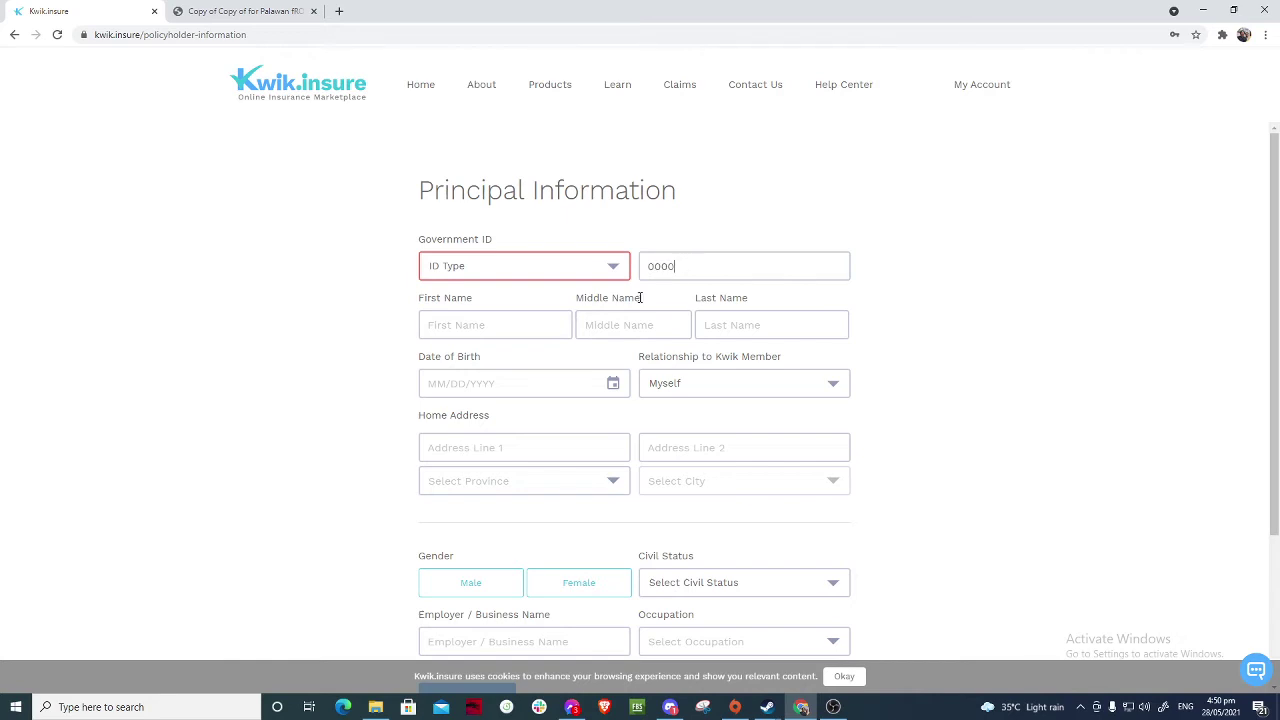
pyautogui.click(571, 336)
pyautogui.write('n')
pyautogui.click(651, 323)
pyautogui.write('n')
pyautogui.click(731, 323)
pyautogui.write('n')
pyautogui.click(466, 392)
pyautogui.click(613, 388)
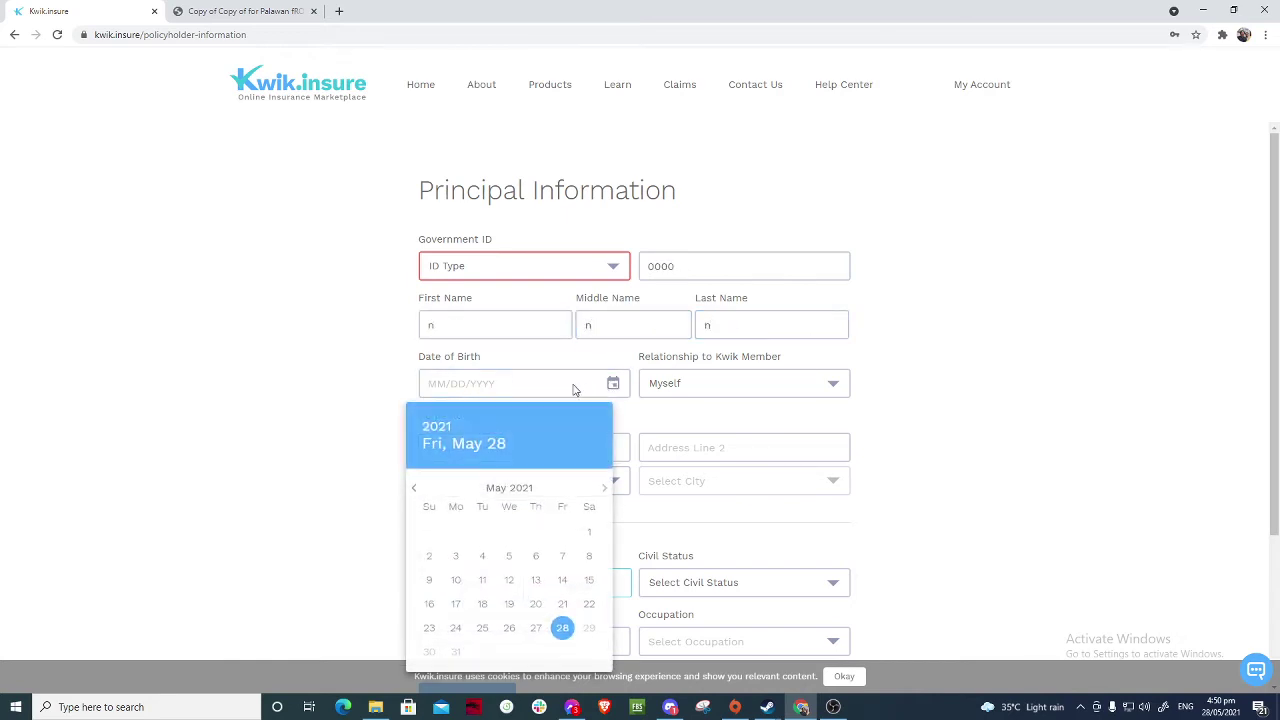
pyautogui.click(418, 492)
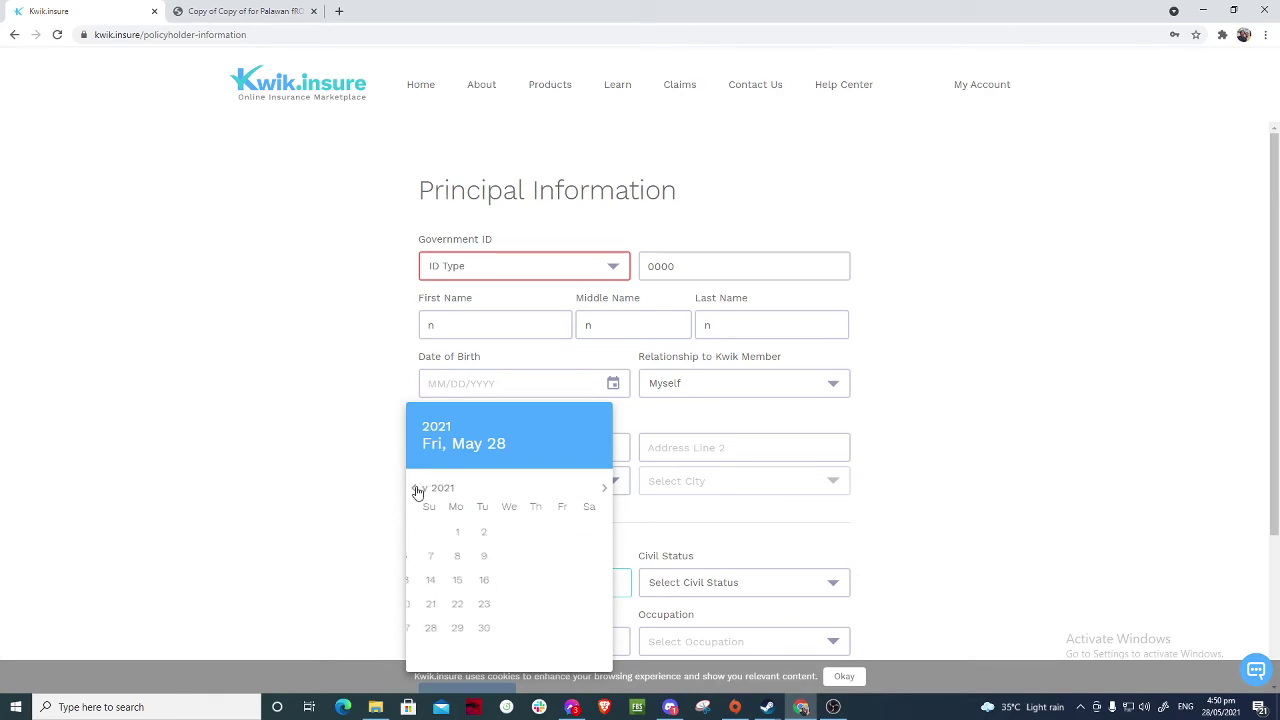
pyautogui.click(438, 426)
pyautogui.scroll(10, 522, 496)
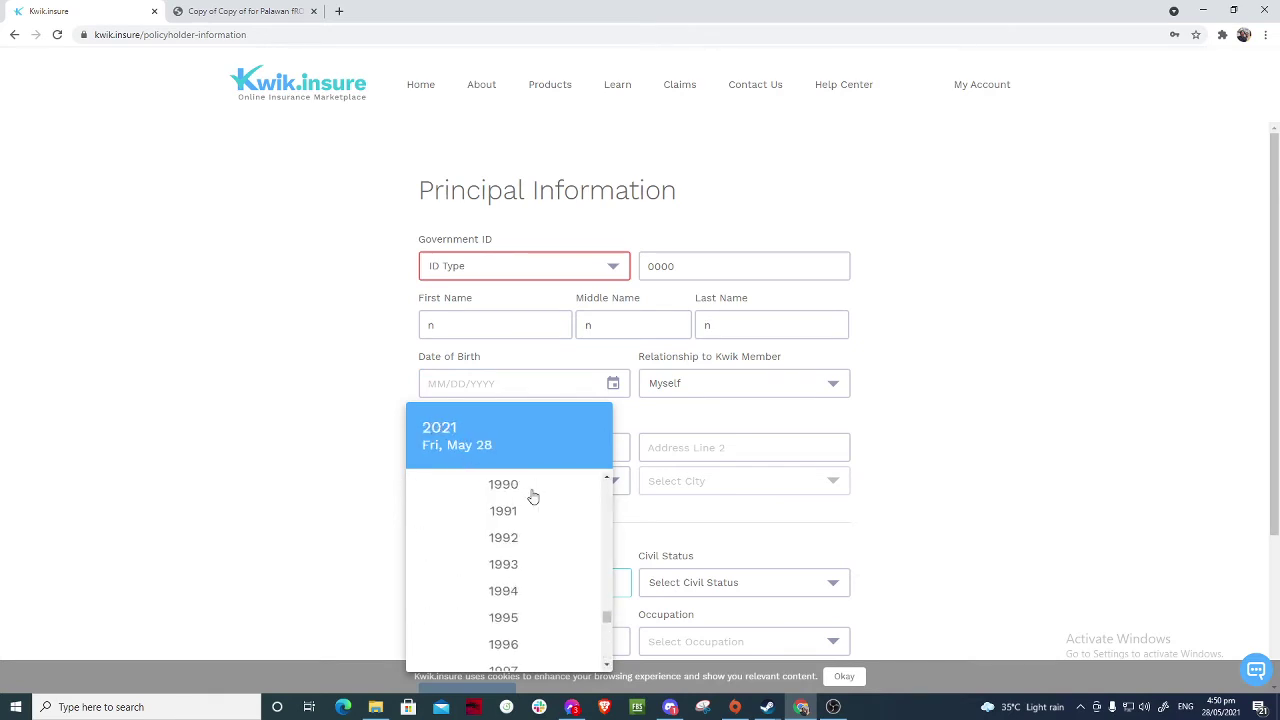
pyautogui.click(517, 509)
pyautogui.click(535, 580)
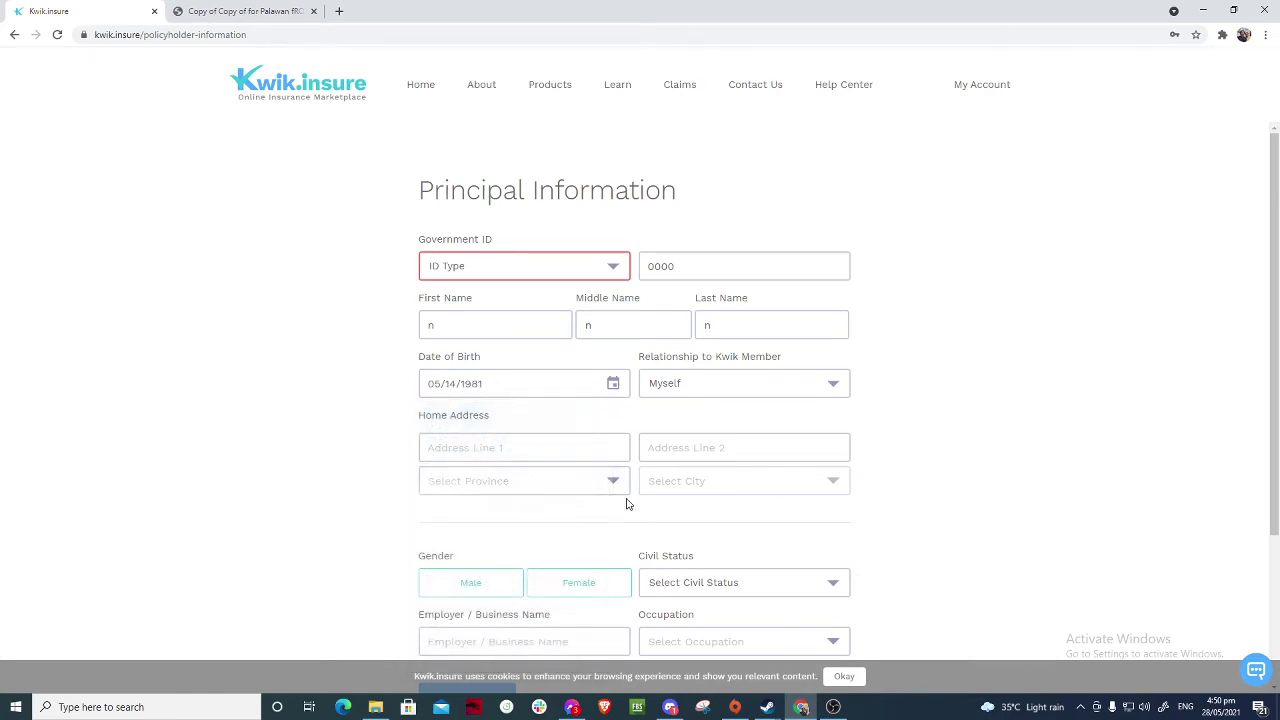
pyautogui.scroll(-2, 700, 386)
# - Fill both address lines and set province and city to BATANGAS
pyautogui.click(563, 318)
pyautogui.write('n')
pyautogui.press('Tab')
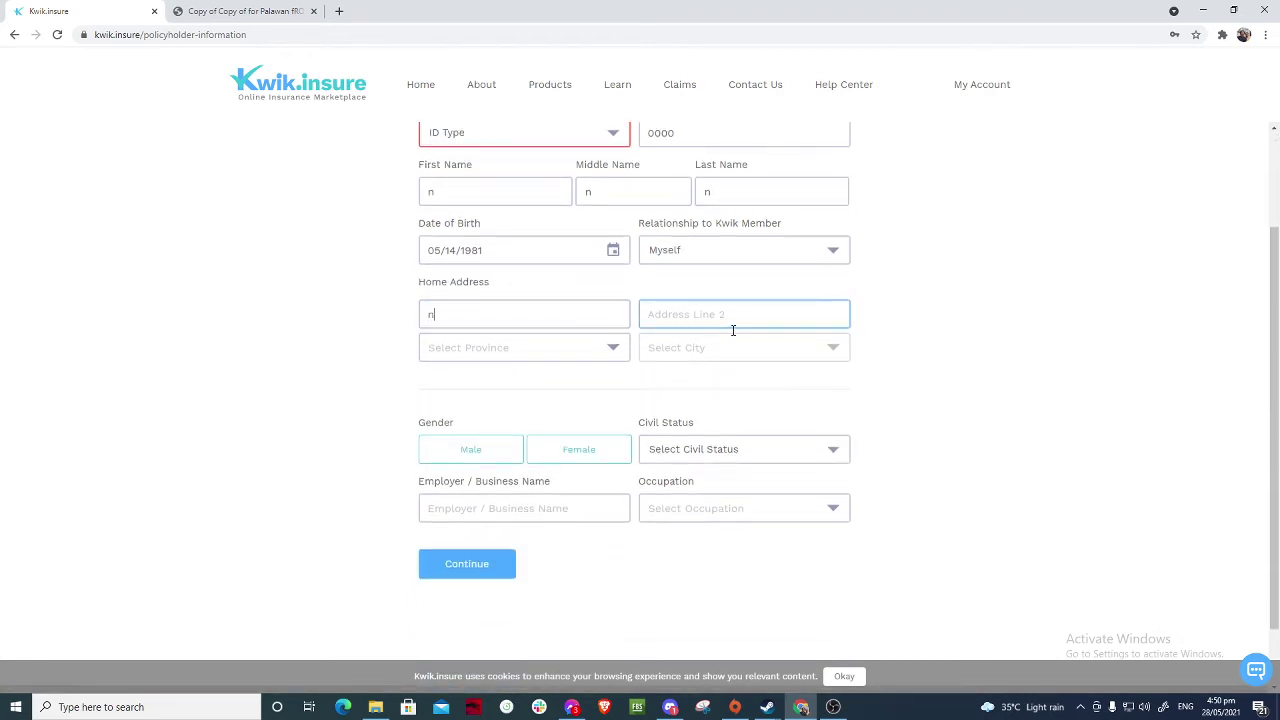
pyautogui.write('n')
pyautogui.press('Tab')
pyautogui.write('n')
pyautogui.click(693, 355)
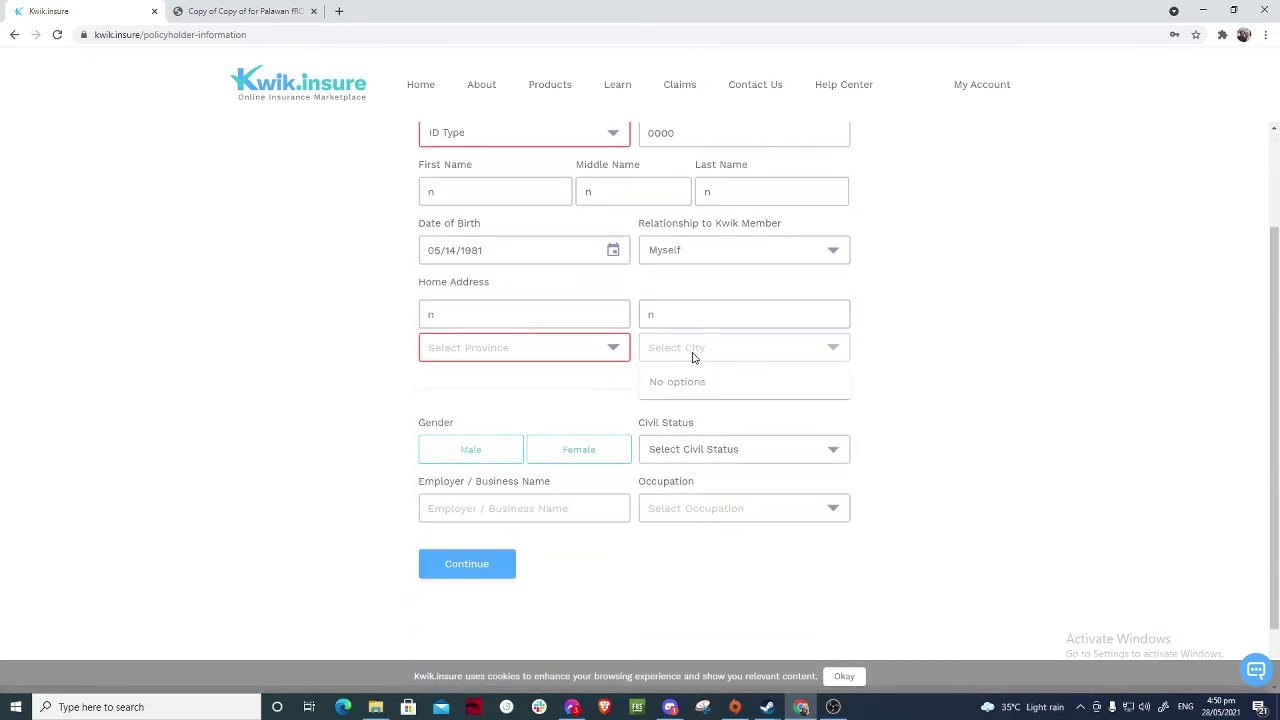
pyautogui.click(553, 349)
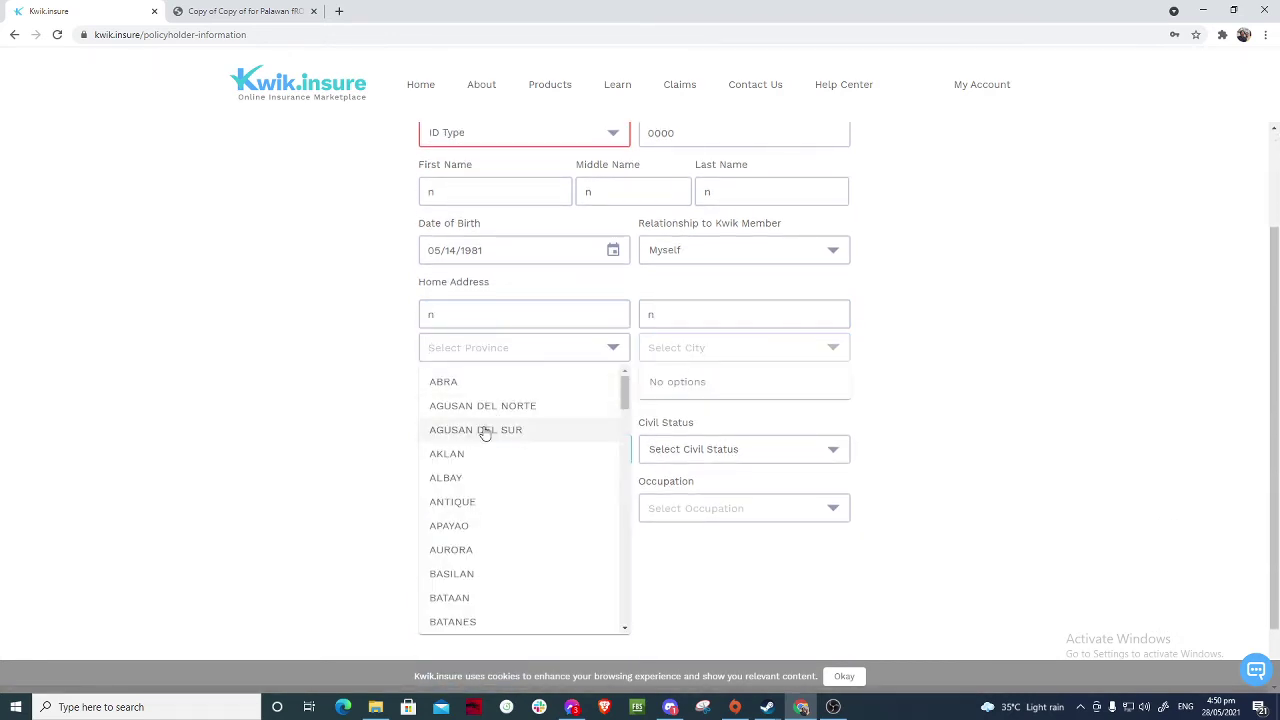
pyautogui.scroll(-2, 464, 527)
pyautogui.click(477, 511)
pyautogui.click(714, 345)
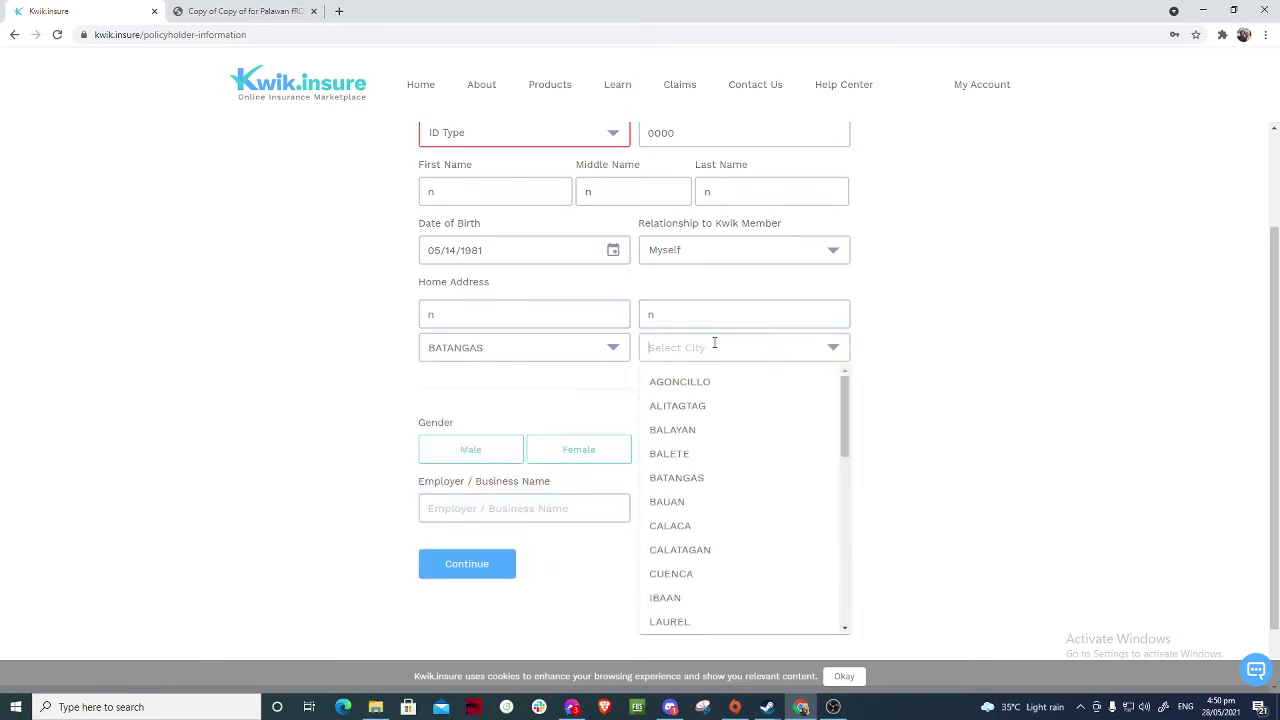
pyautogui.click(665, 478)
# - Set gender Male, civil status Married, enter an employer, and browse occupations
pyautogui.scroll(-1, 540, 430)
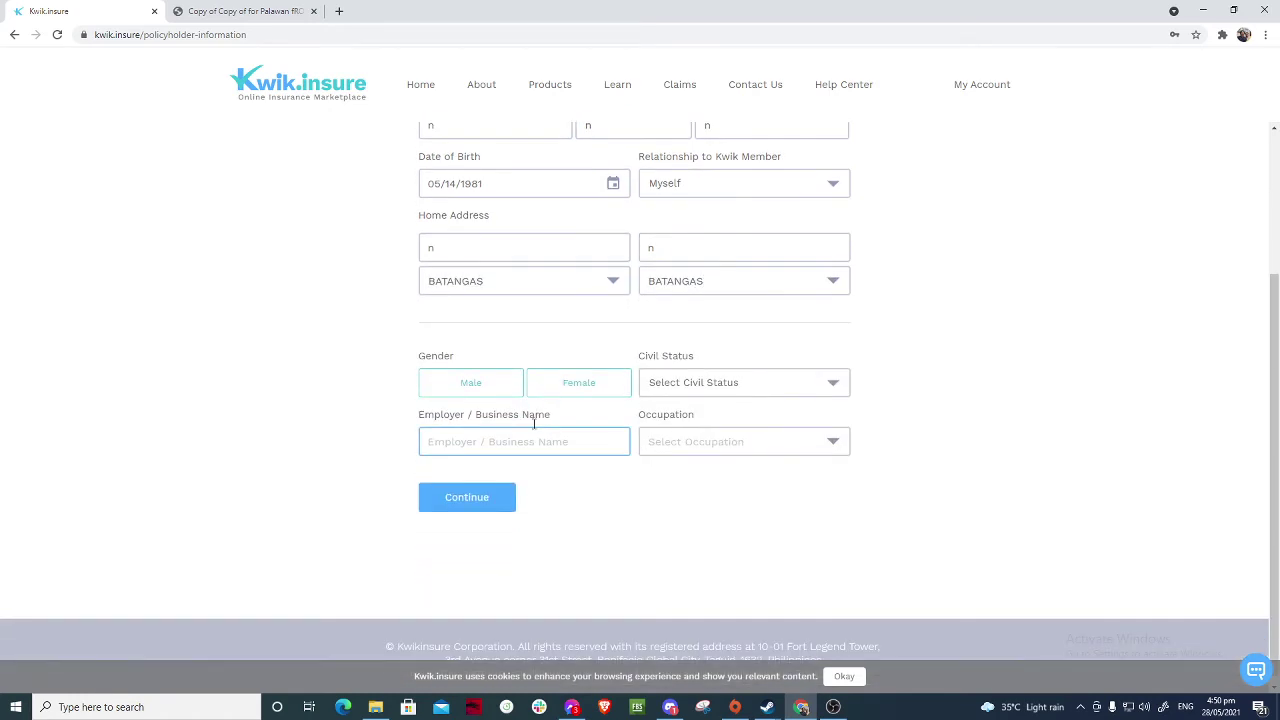
pyautogui.click(489, 393)
pyautogui.click(771, 397)
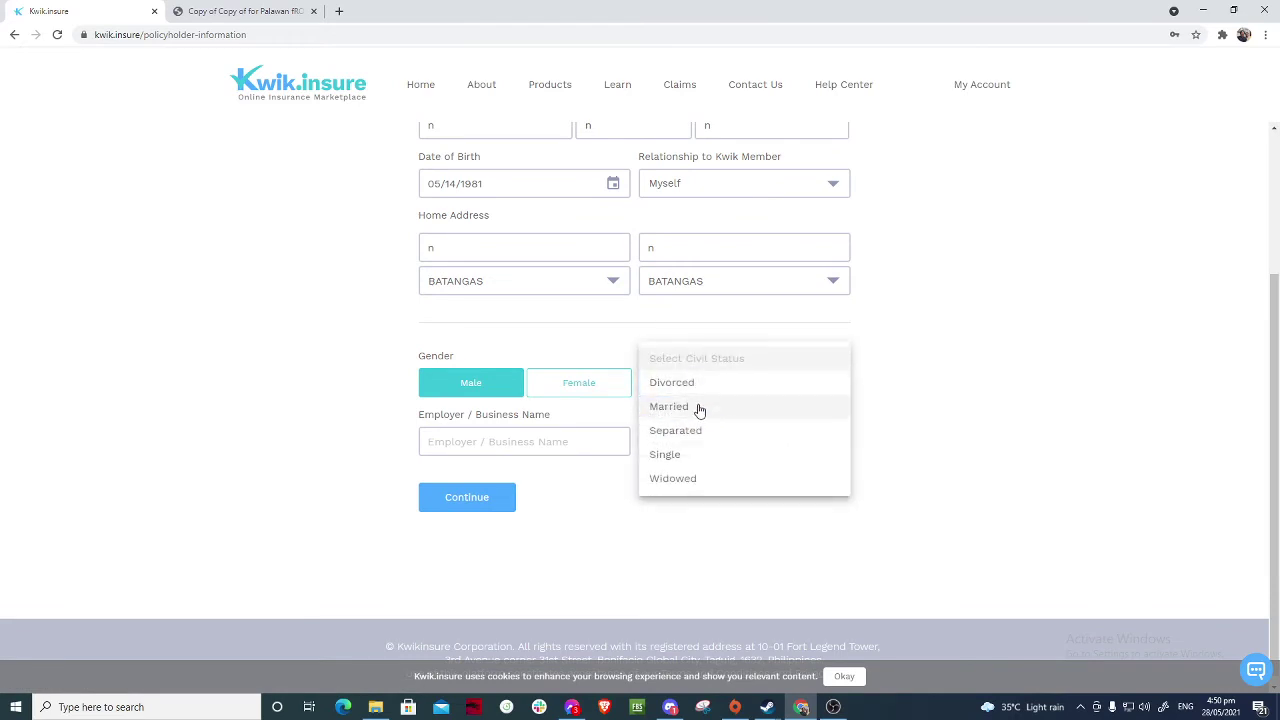
pyautogui.click(699, 410)
pyautogui.click(583, 438)
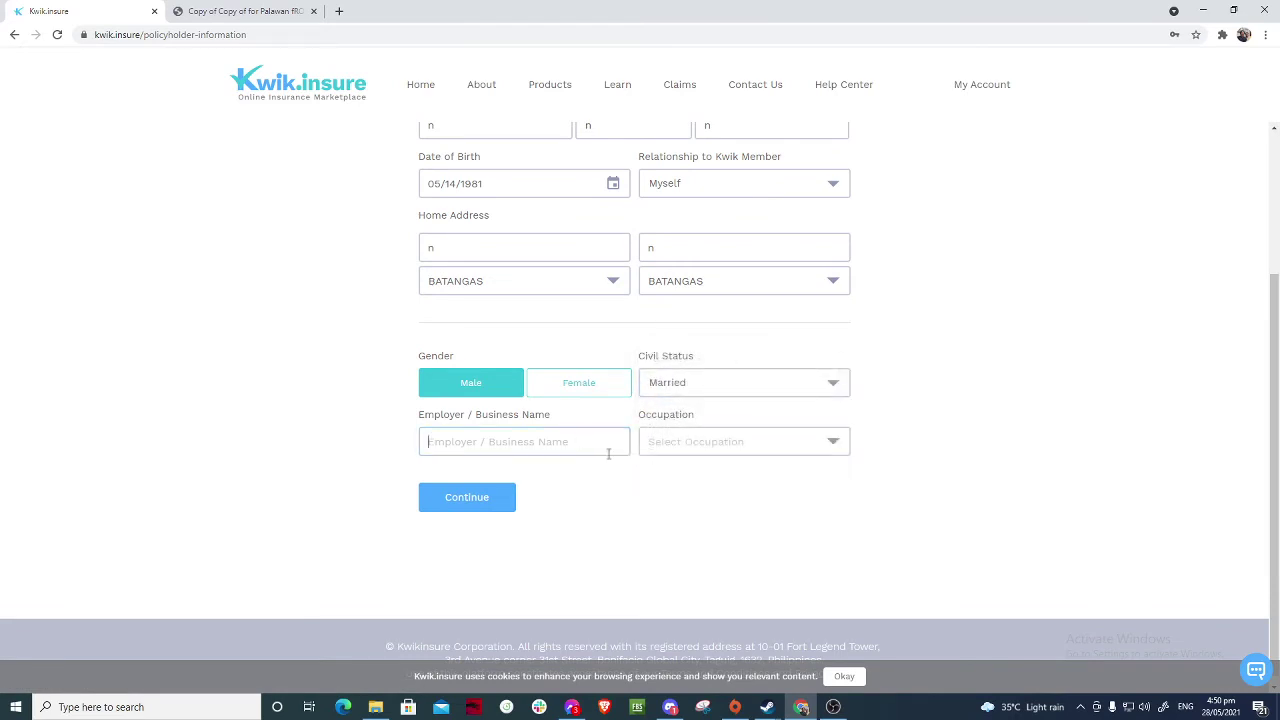
pyautogui.write('n')
pyautogui.click(729, 445)
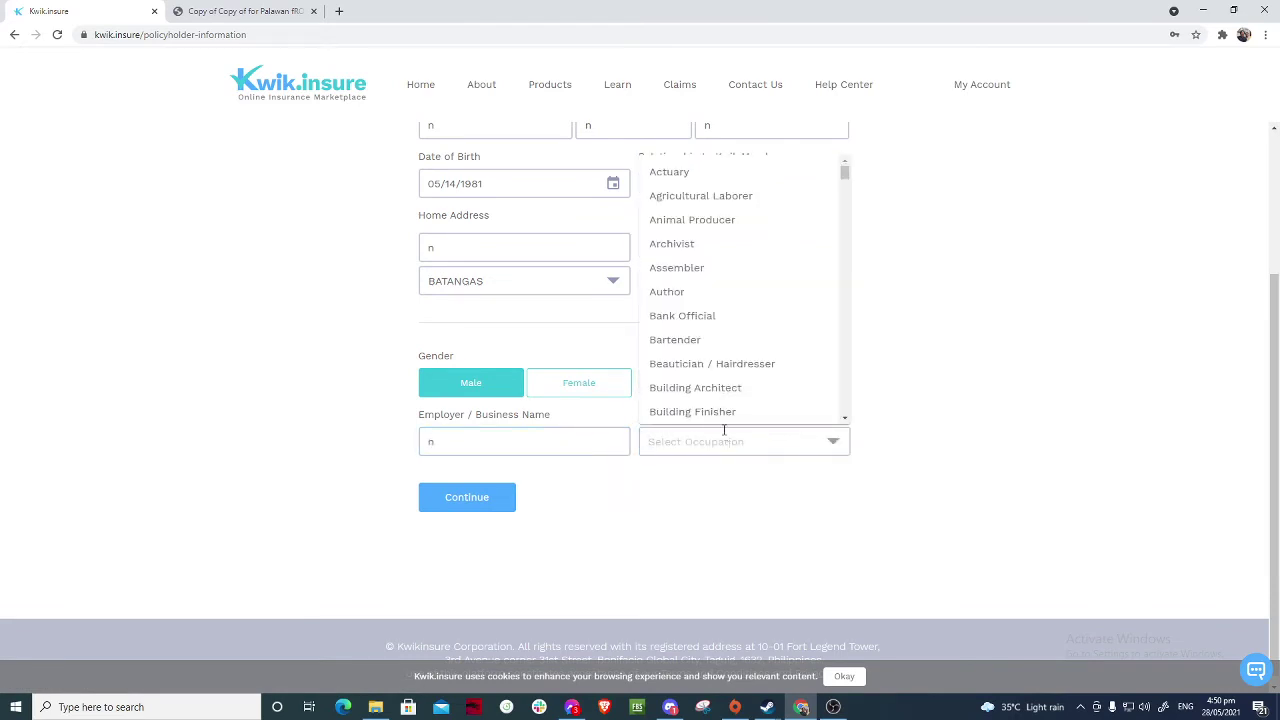
pyautogui.scroll(-10, 726, 380)
pyautogui.click(506, 500)
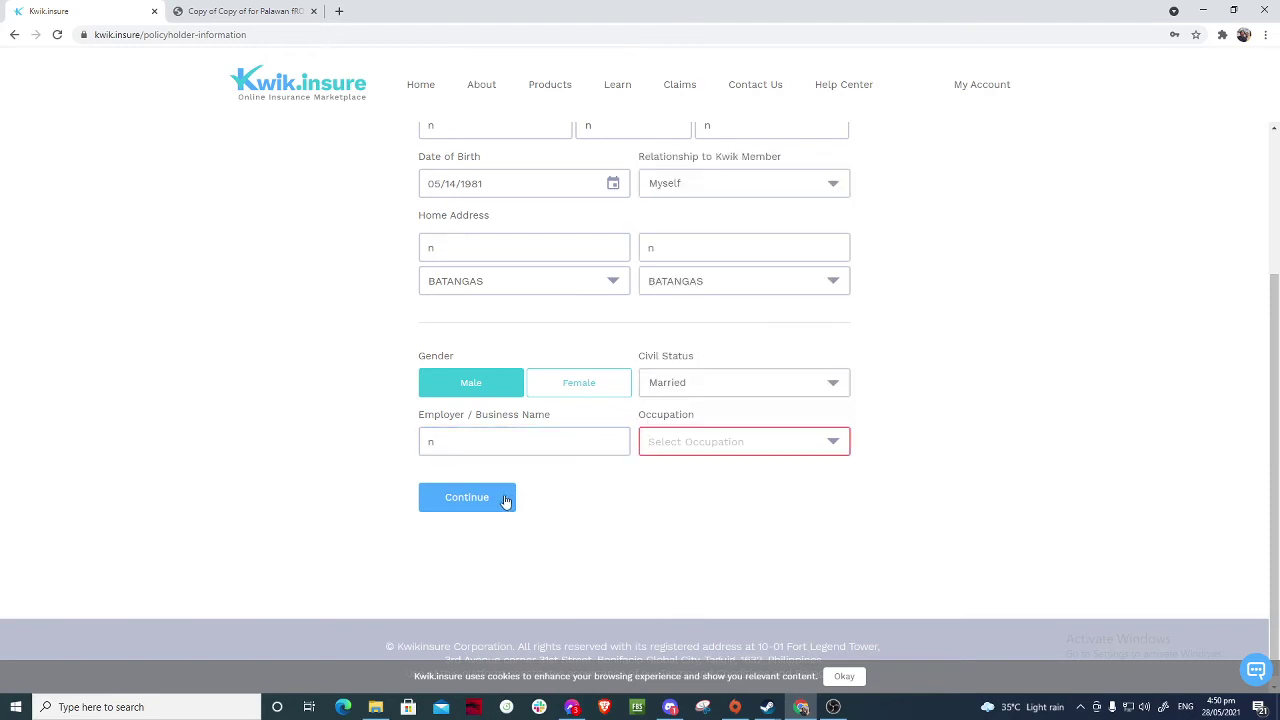
# - Set the occupation to Not Applicable and submit the principal form
pyautogui.click(706, 445)
pyautogui.scroll(-10, 737, 400)
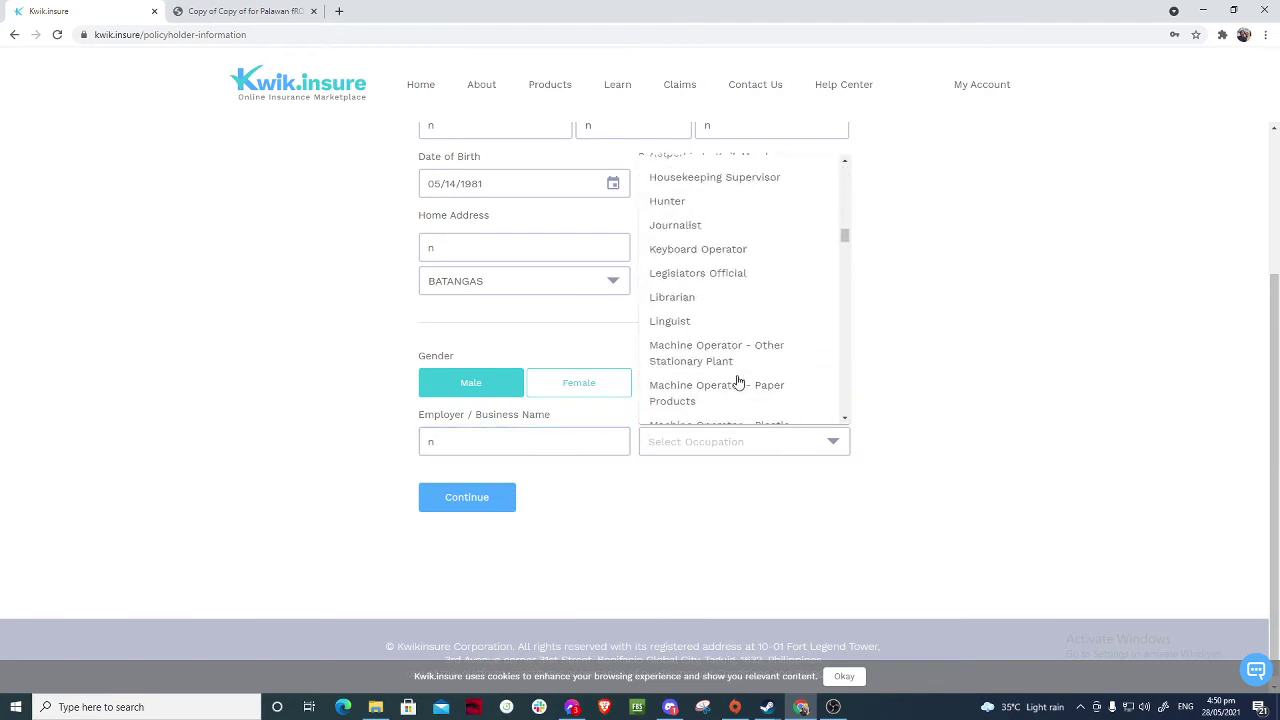
pyautogui.scroll(-20, 738, 380)
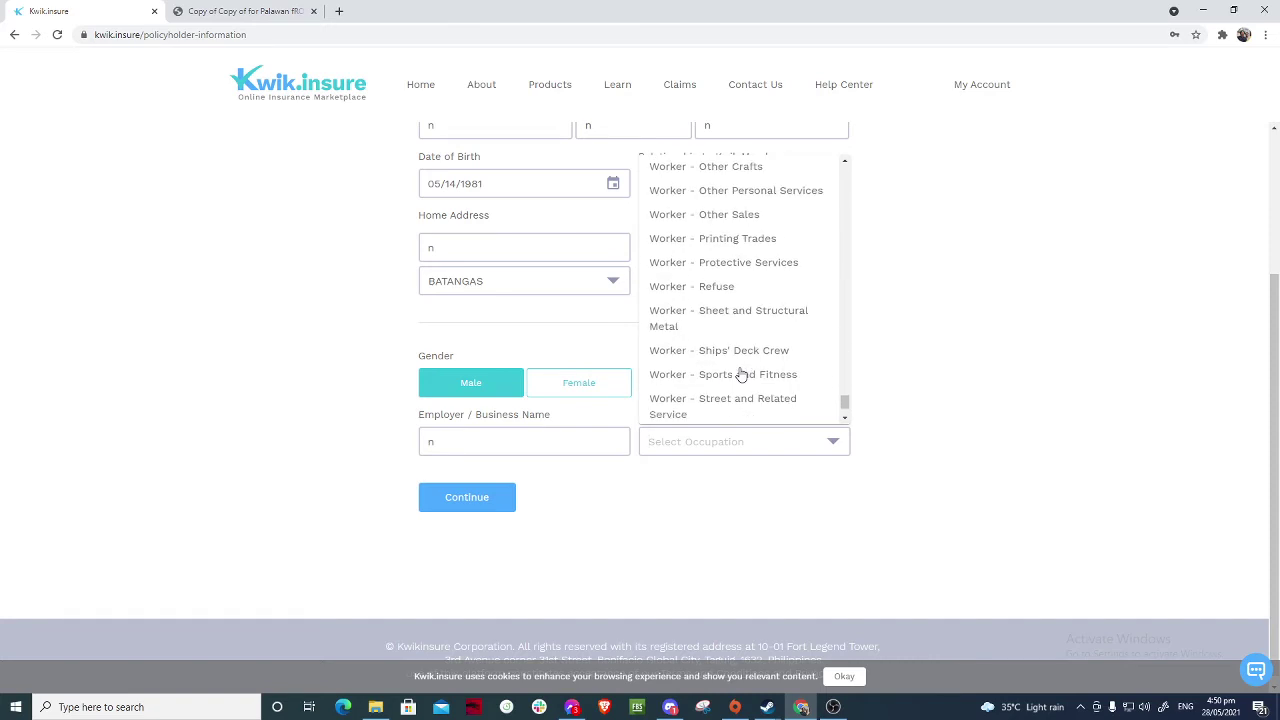
pyautogui.scroll(-2, 740, 372)
pyautogui.scroll(5, 720, 390)
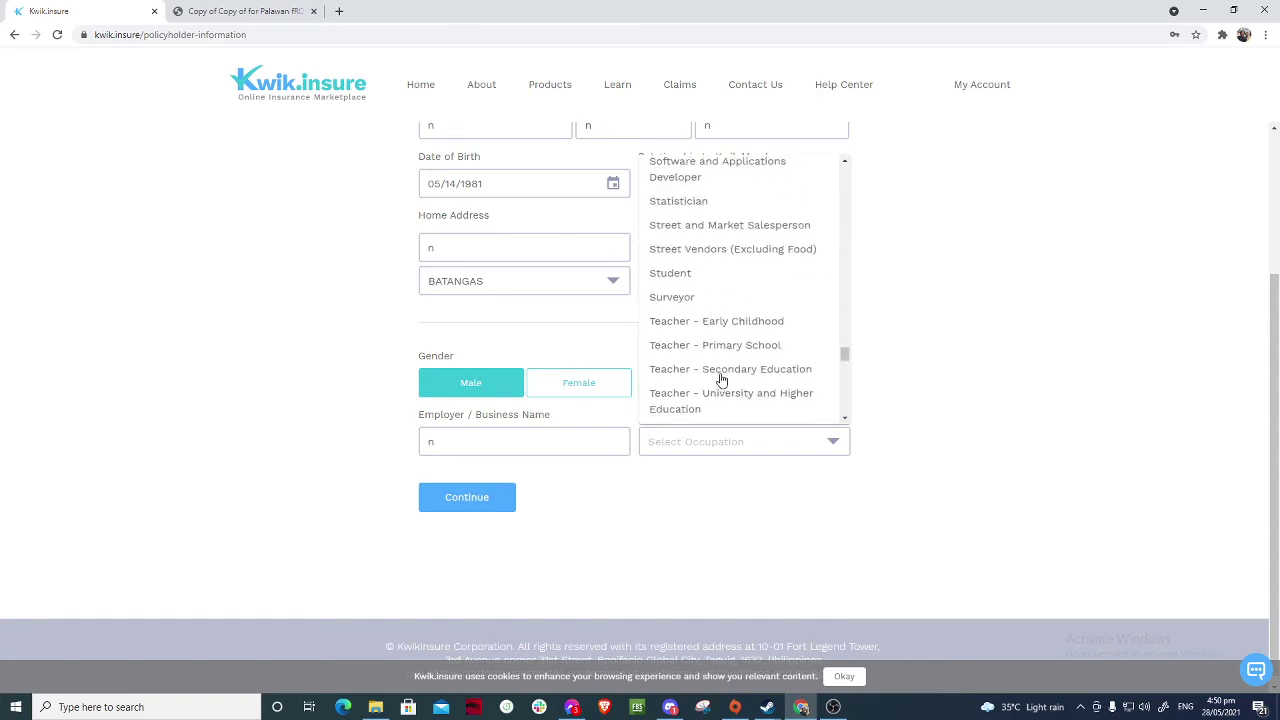
pyautogui.scroll(3, 722, 380)
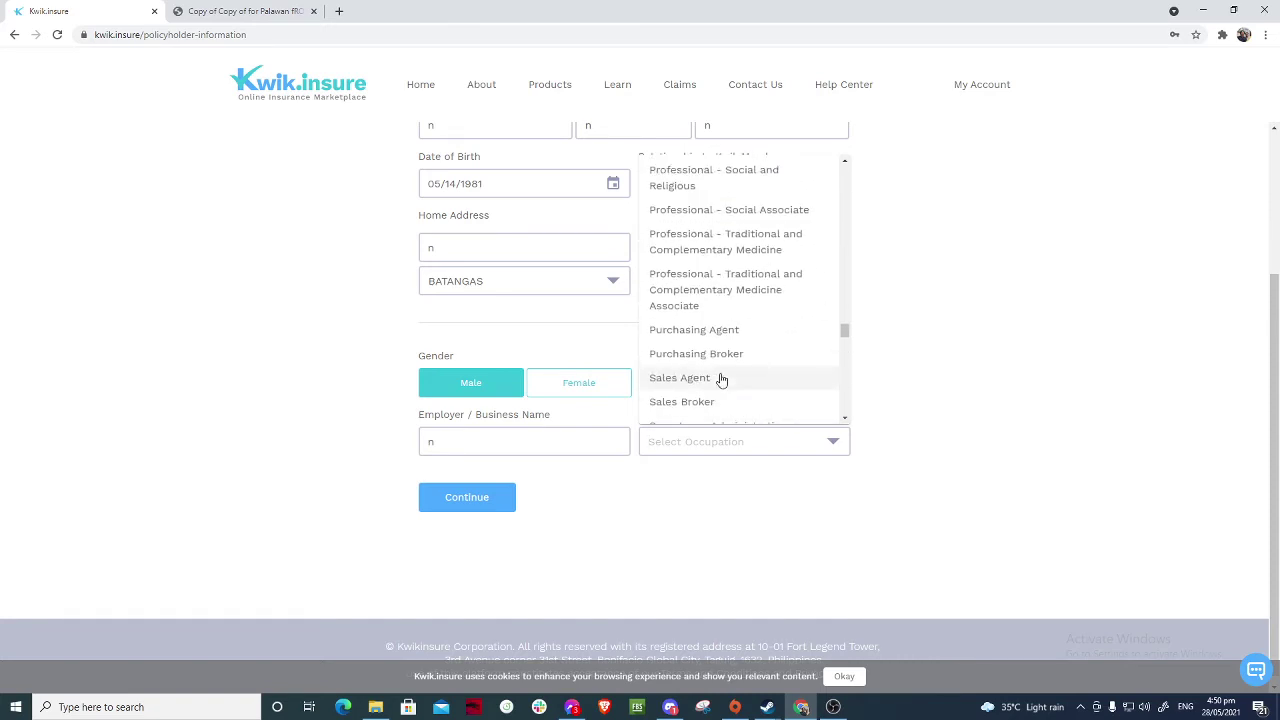
pyautogui.scroll(1, 722, 380)
pyautogui.scroll(3, 722, 380)
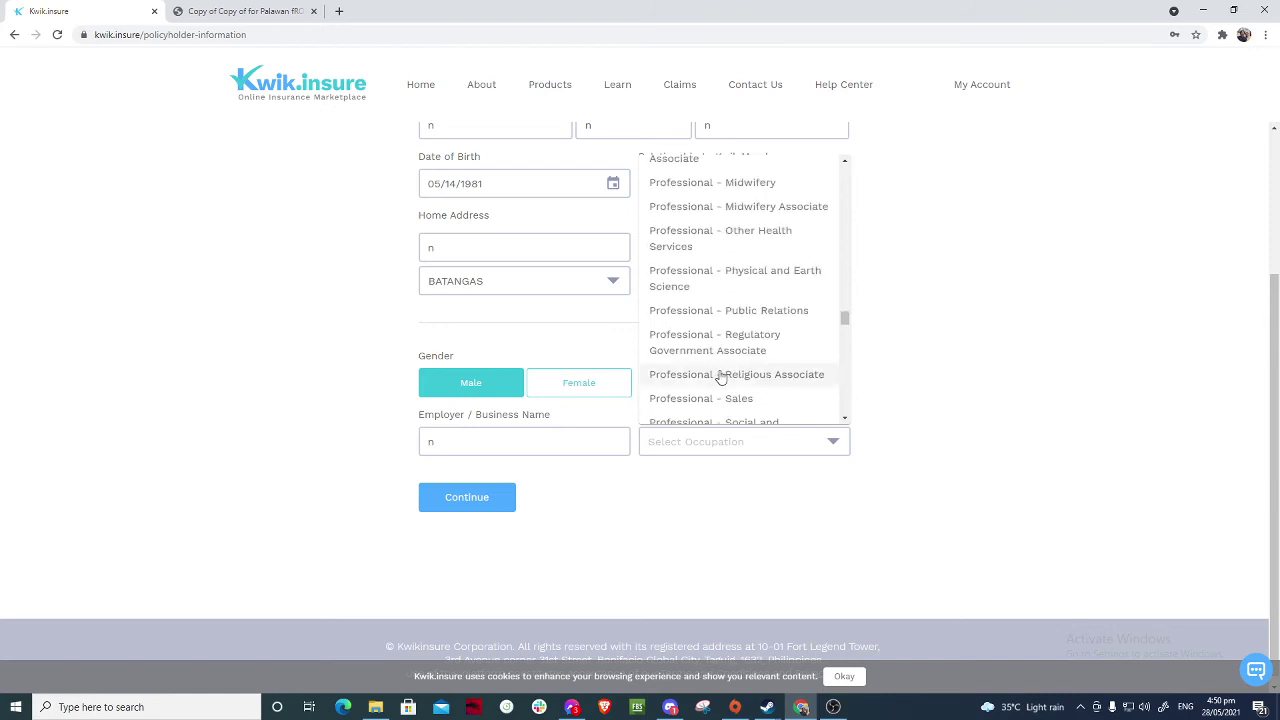
pyautogui.scroll(3, 720, 378)
pyautogui.scroll(8, 720, 376)
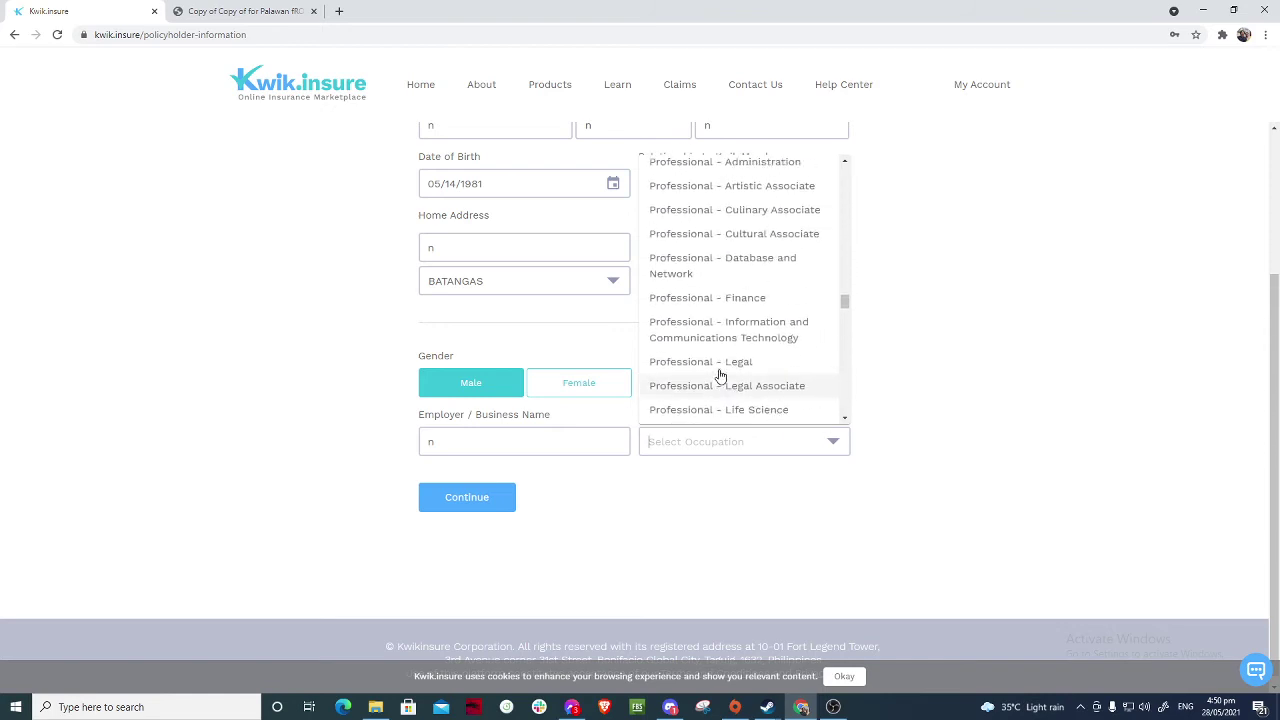
pyautogui.click(690, 242)
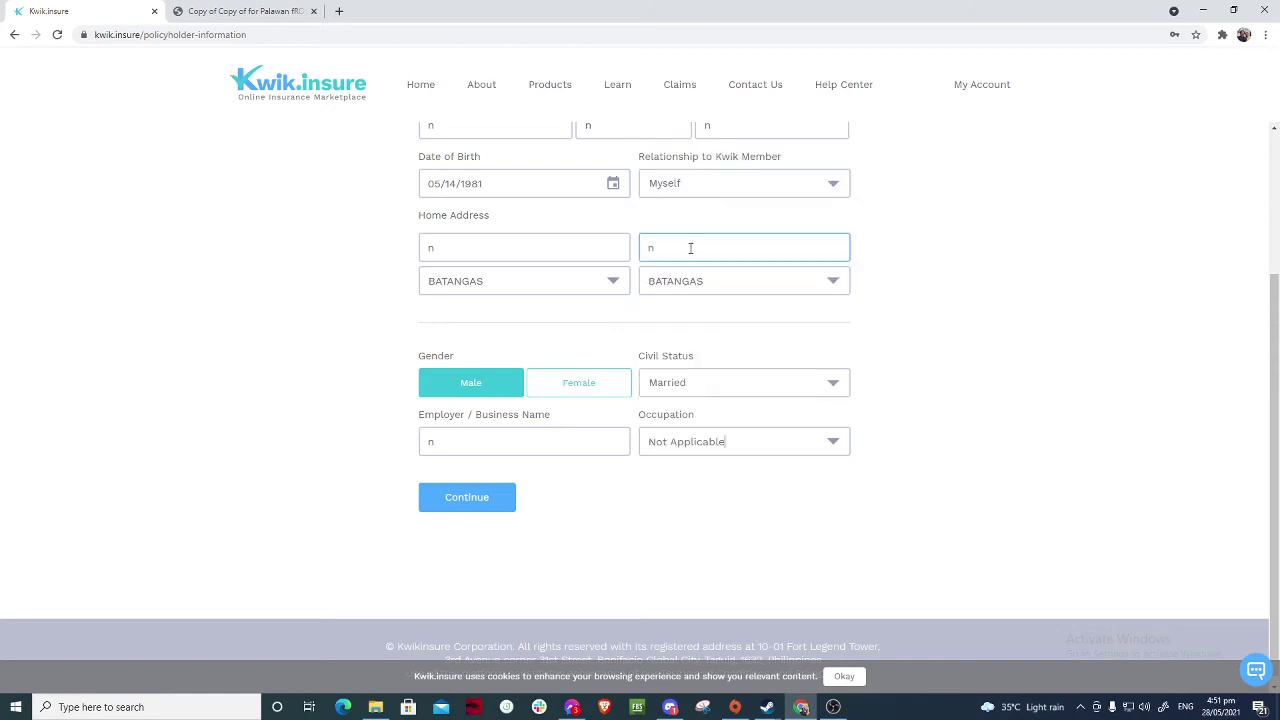
pyautogui.click(492, 505)
# - Choose Driving License as the ID type, then submit and confirm the principal details
pyautogui.click(590, 268)
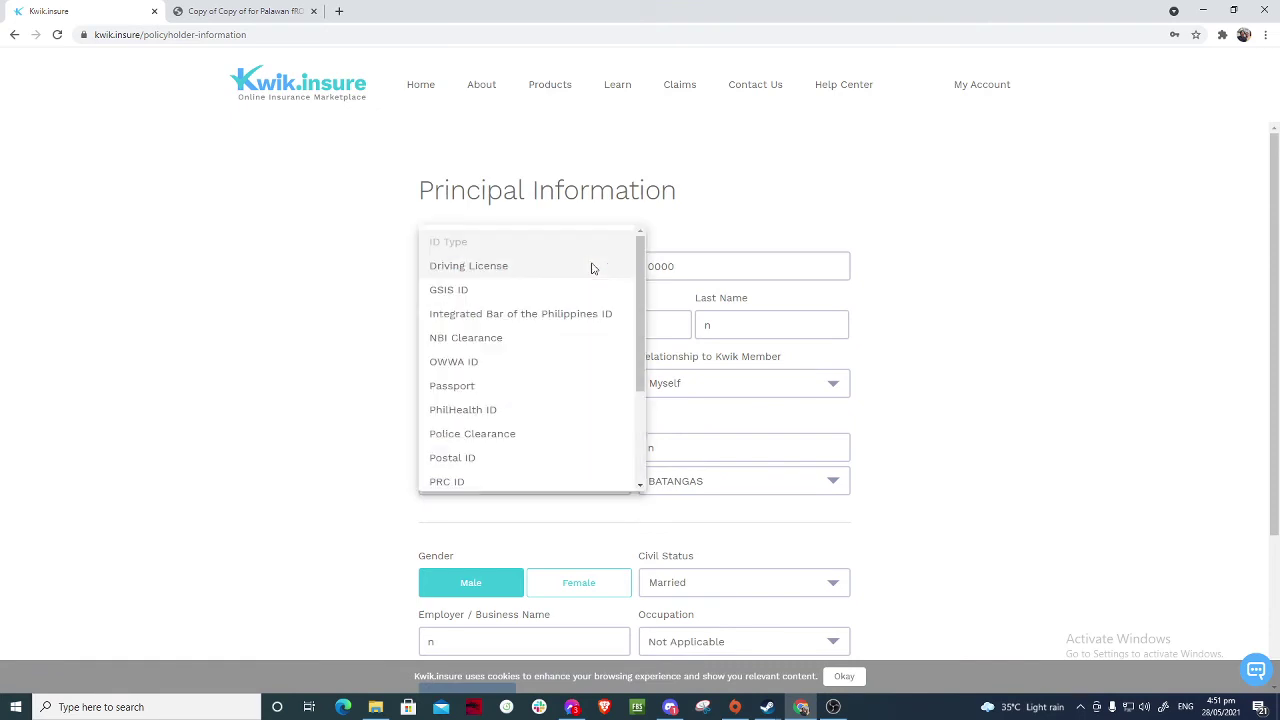
pyautogui.click(503, 272)
pyautogui.scroll(-3, 494, 460)
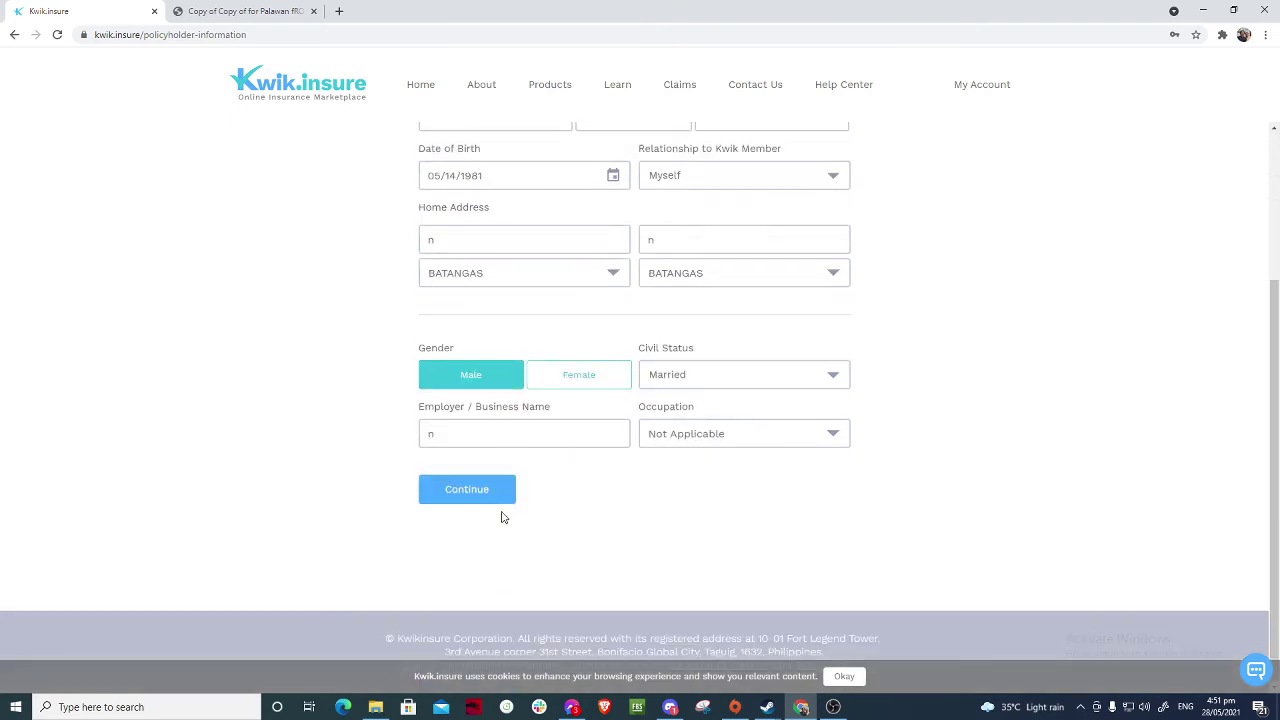
pyautogui.click(507, 496)
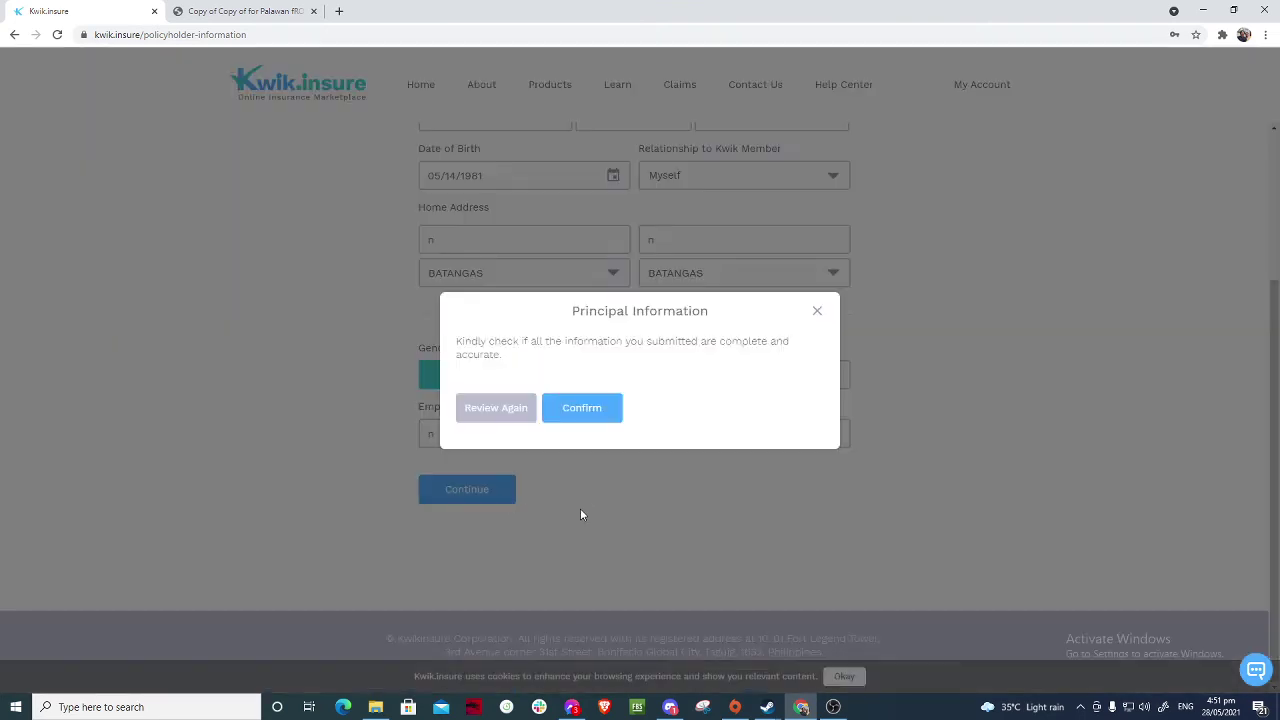
pyautogui.click(569, 406)
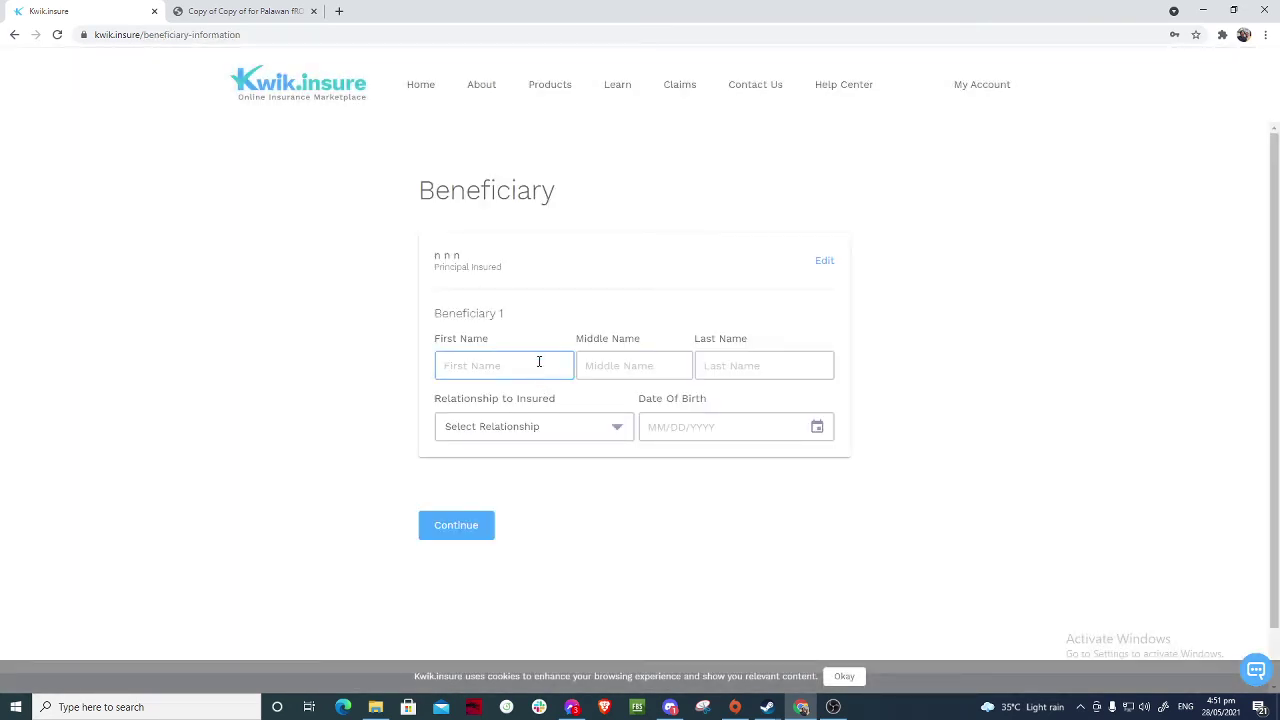
# - Enter the beneficiary's placeholder names and set the relationship to Spouse
pyautogui.scroll(-1, 543, 362)
pyautogui.click(490, 293)
pyautogui.write('n')
pyautogui.click(600, 303)
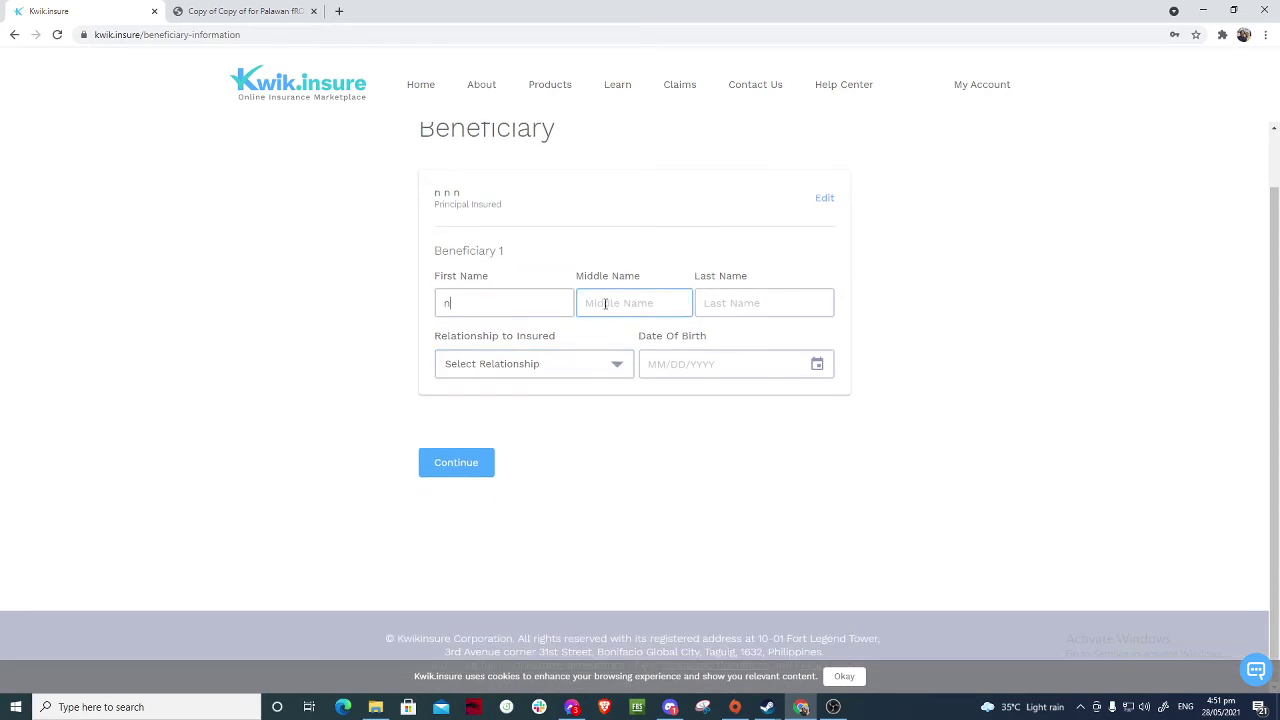
pyautogui.write('n')
pyautogui.click(712, 303)
pyautogui.write('n')
pyautogui.click(596, 372)
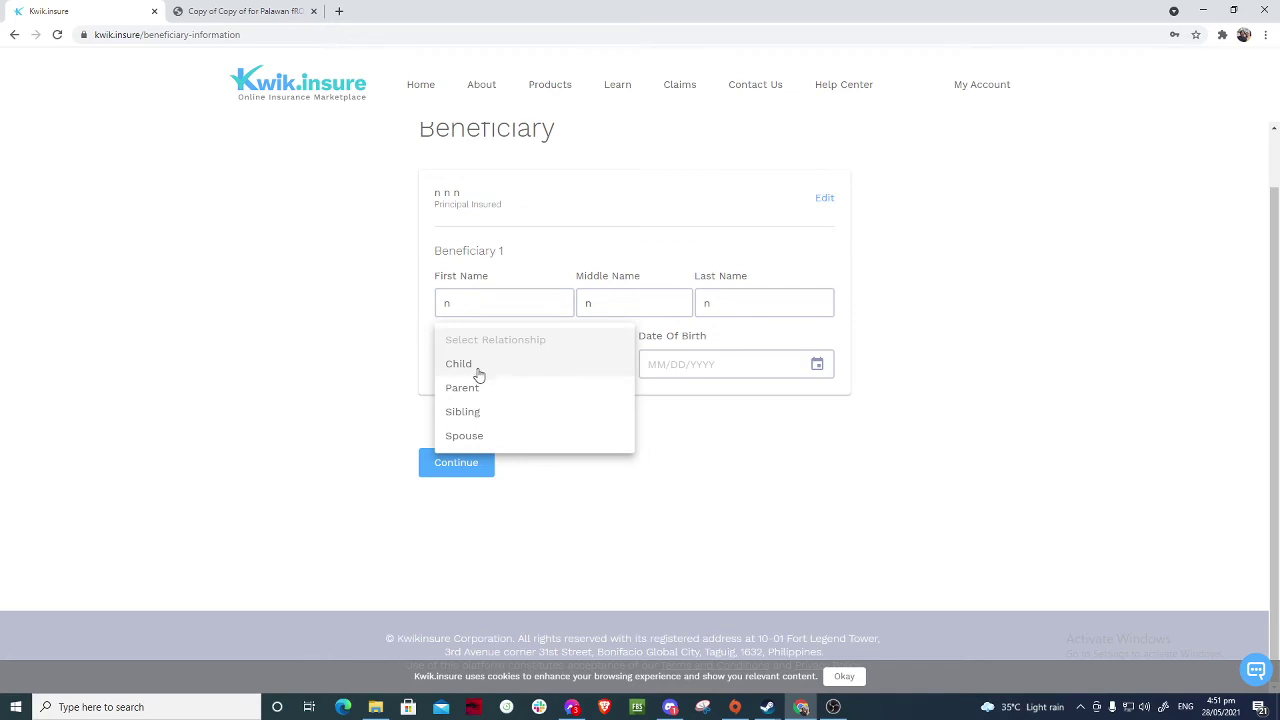
pyautogui.click(470, 436)
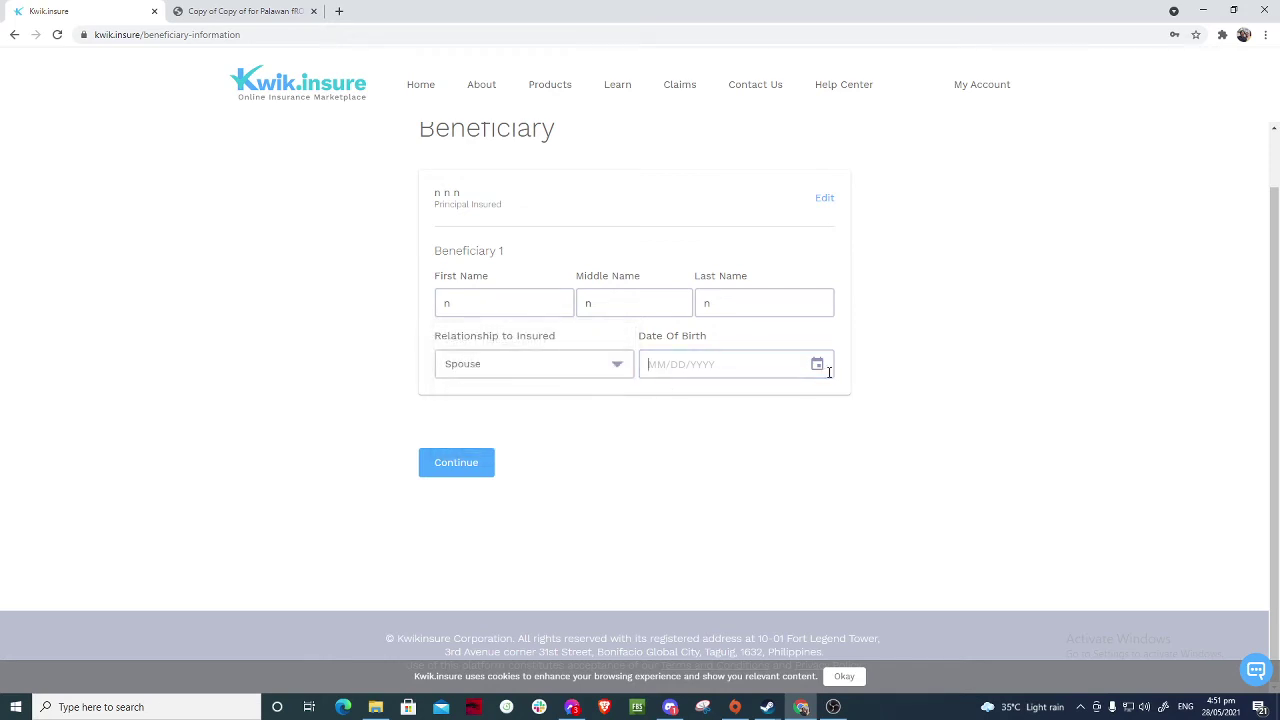
# - Set the beneficiary's birth date to 05/28/1990, then submit and confirm
pyautogui.click(817, 364)
pyautogui.click(650, 410)
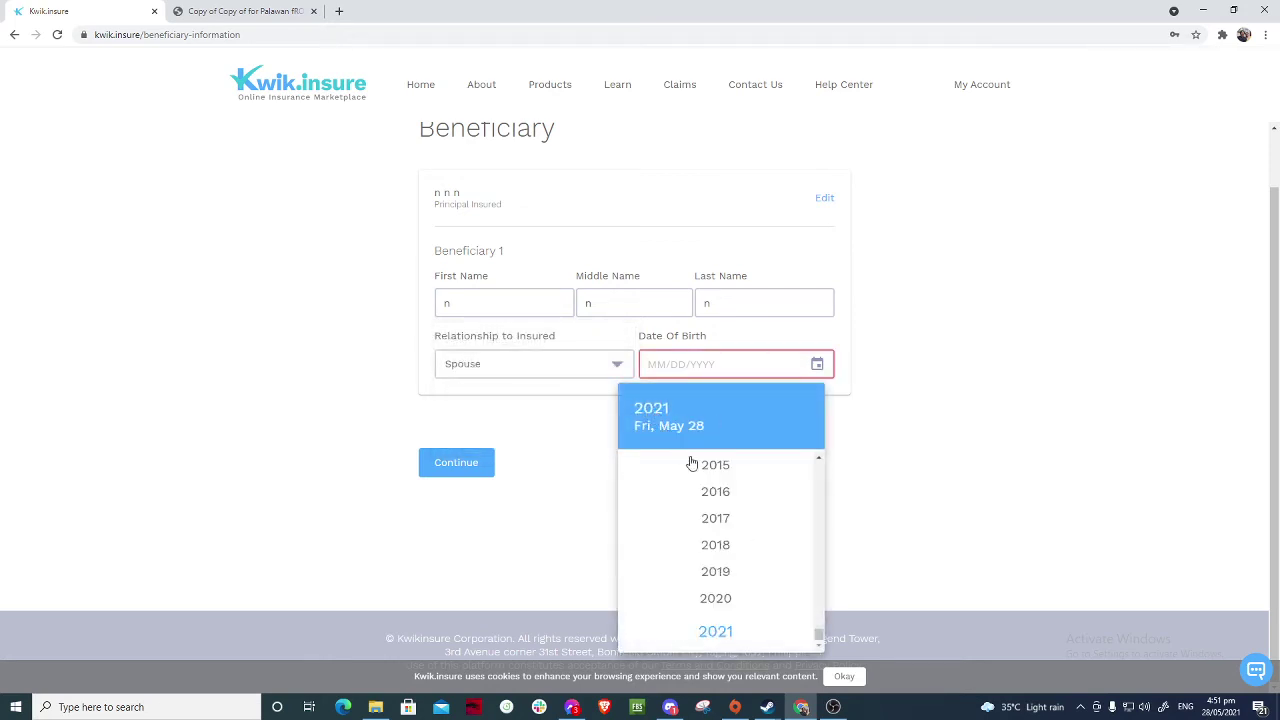
pyautogui.scroll(15, 700, 497)
pyautogui.scroll(-20, 699, 495)
pyautogui.scroll(10, 715, 510)
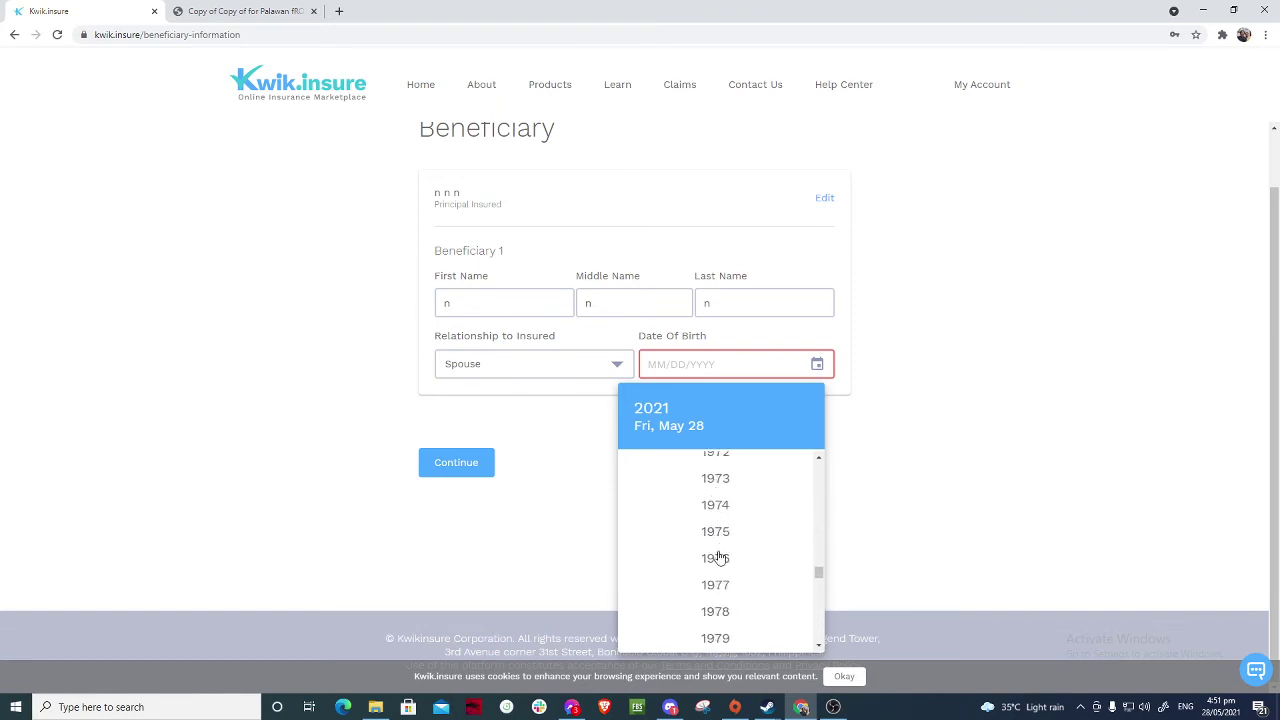
pyautogui.scroll(-4, 720, 557)
pyautogui.click(722, 532)
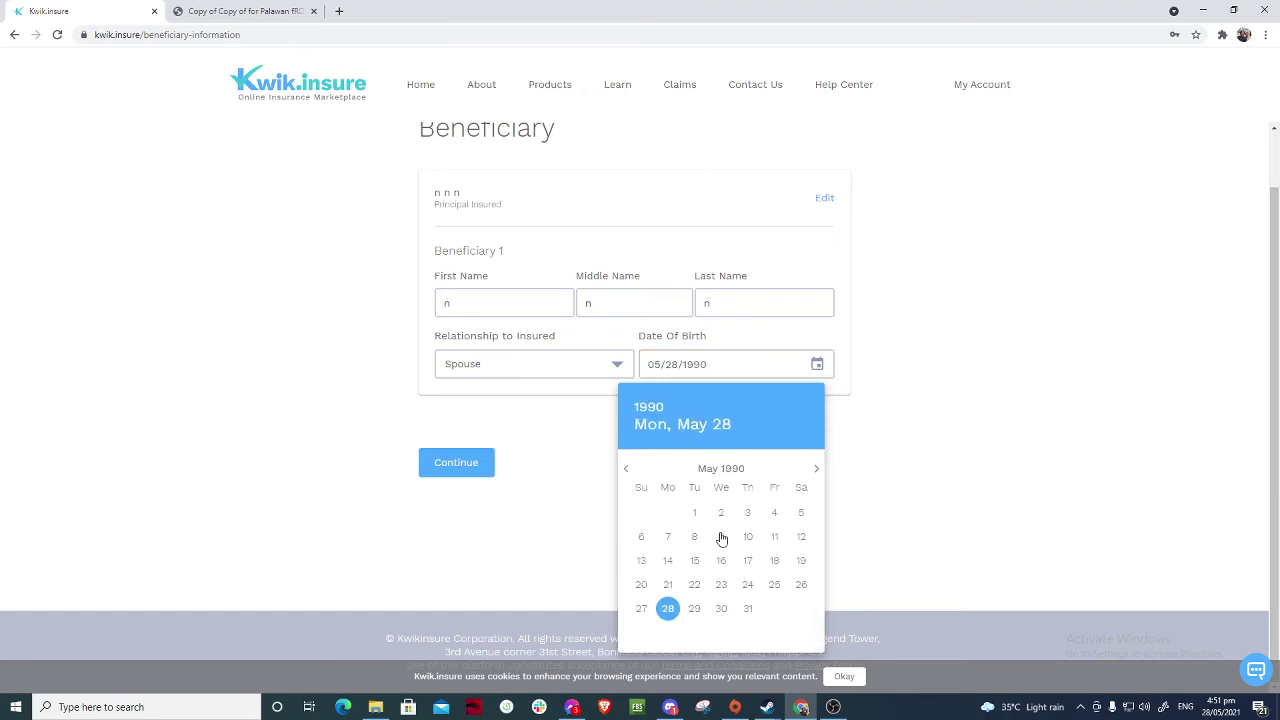
pyautogui.click(668, 610)
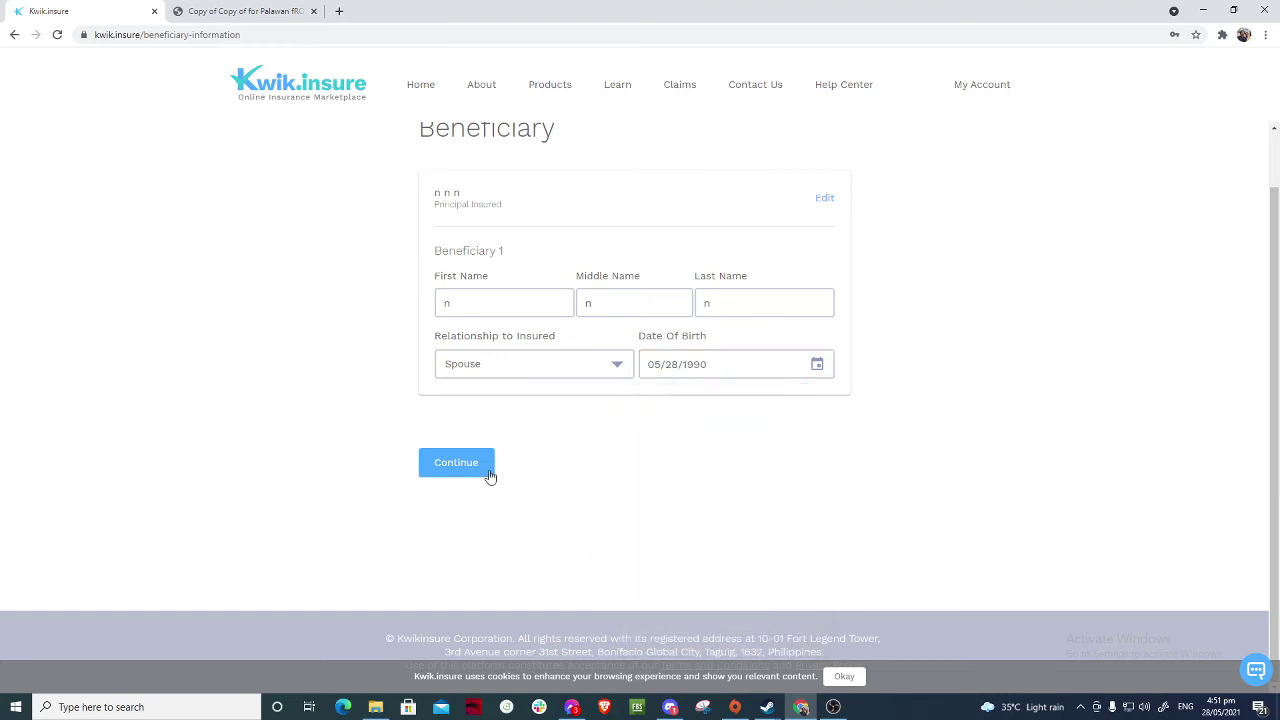
pyautogui.click(484, 466)
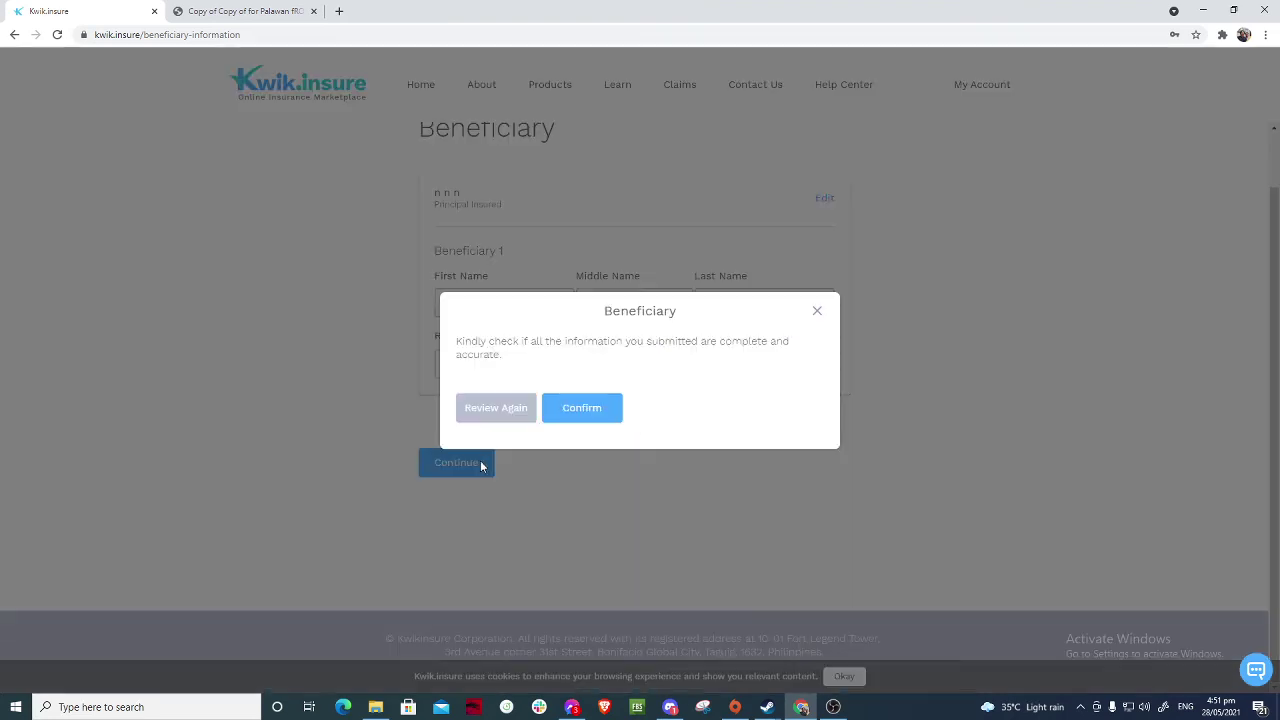
pyautogui.click(566, 414)
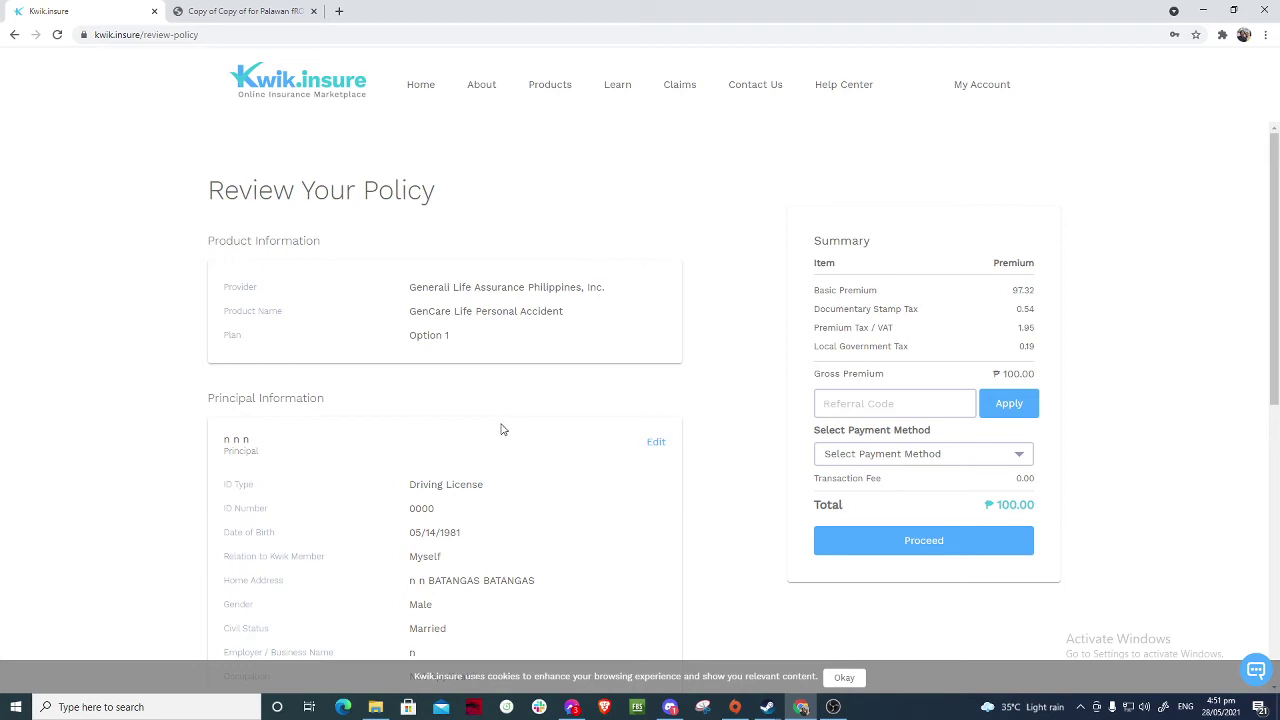
# - Scroll through the policy review showing the ₱100.00 total, then focus the Referral Code field
pyautogui.scroll(-1, 323, 325)
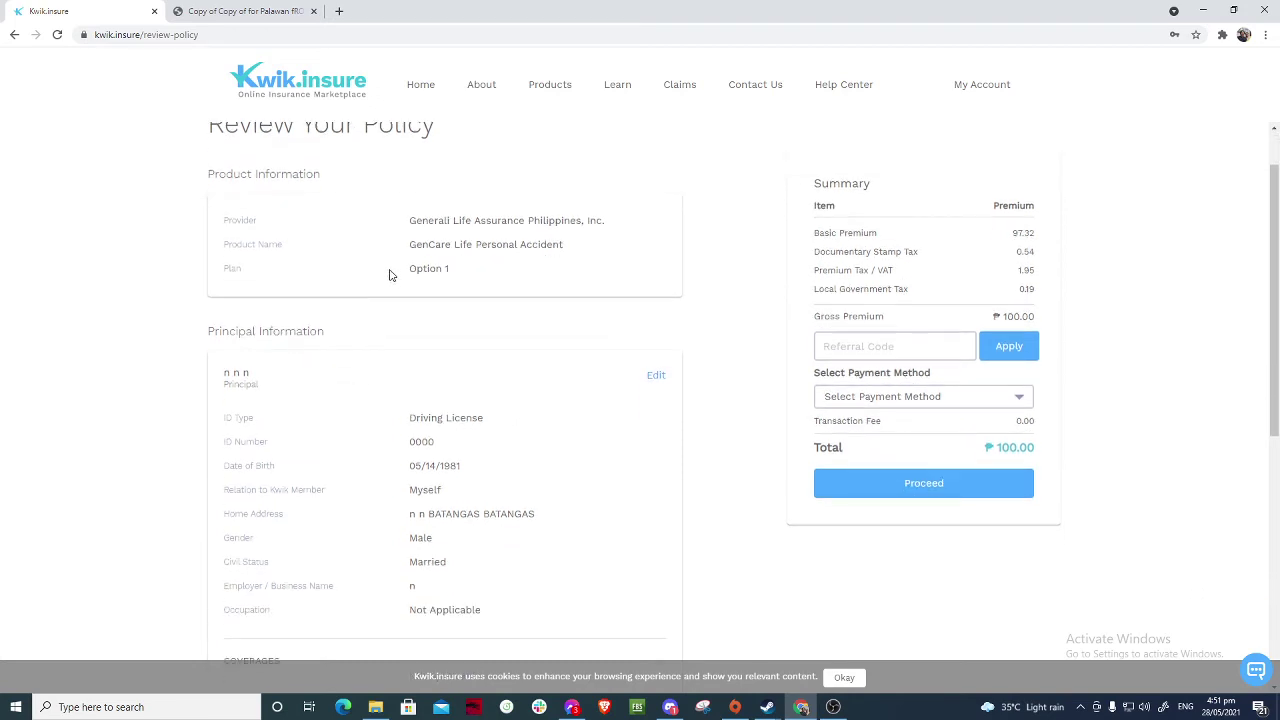
pyautogui.scroll(-2, 358, 437)
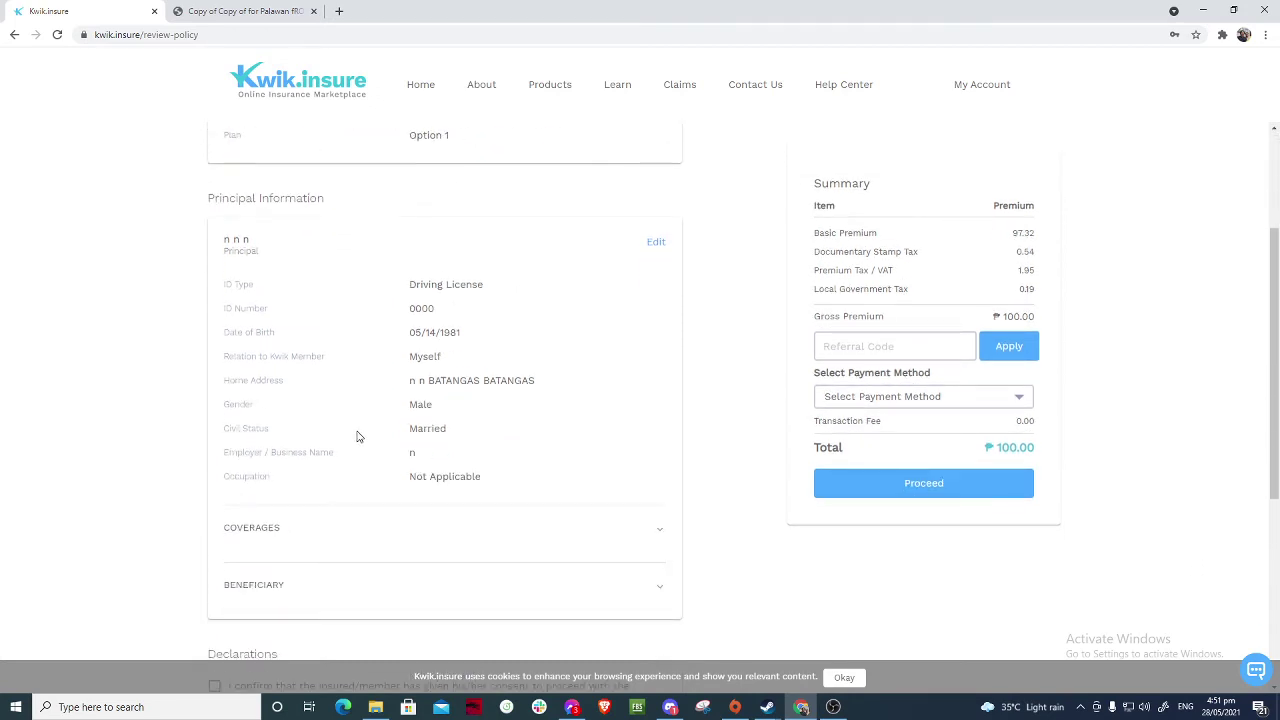
pyautogui.scroll(-1, 357, 436)
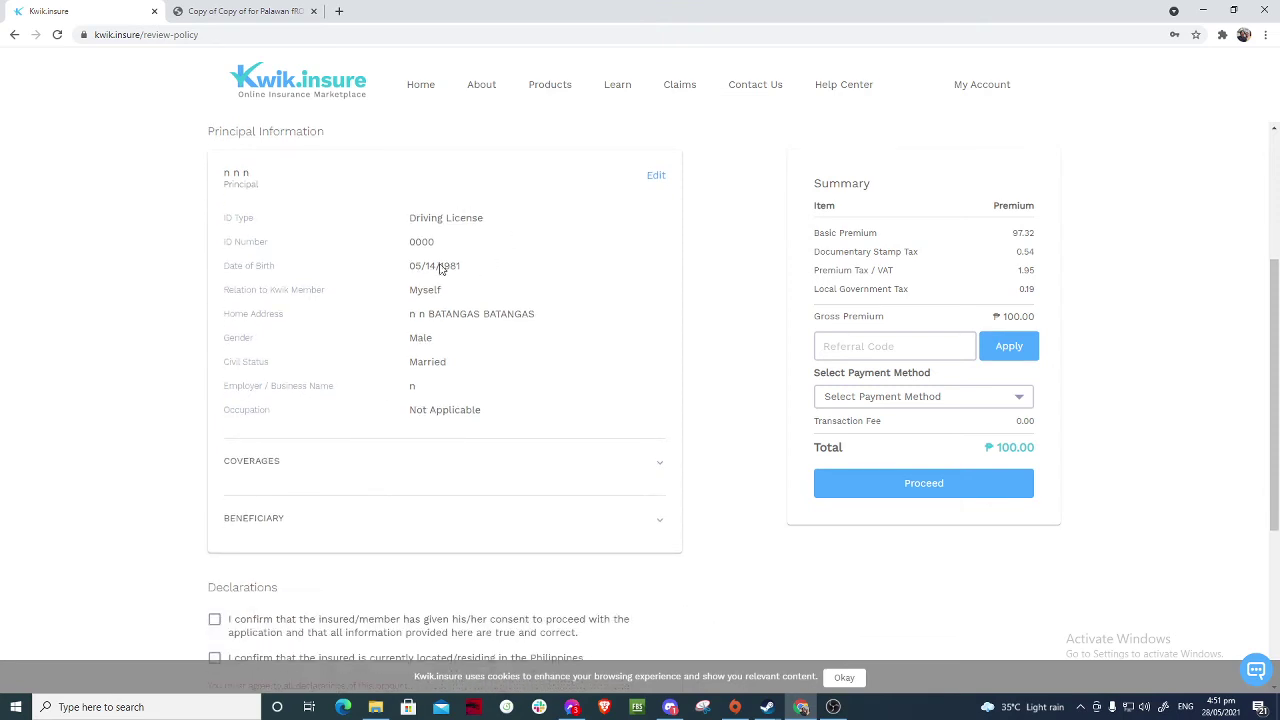
pyautogui.scroll(-2, 415, 374)
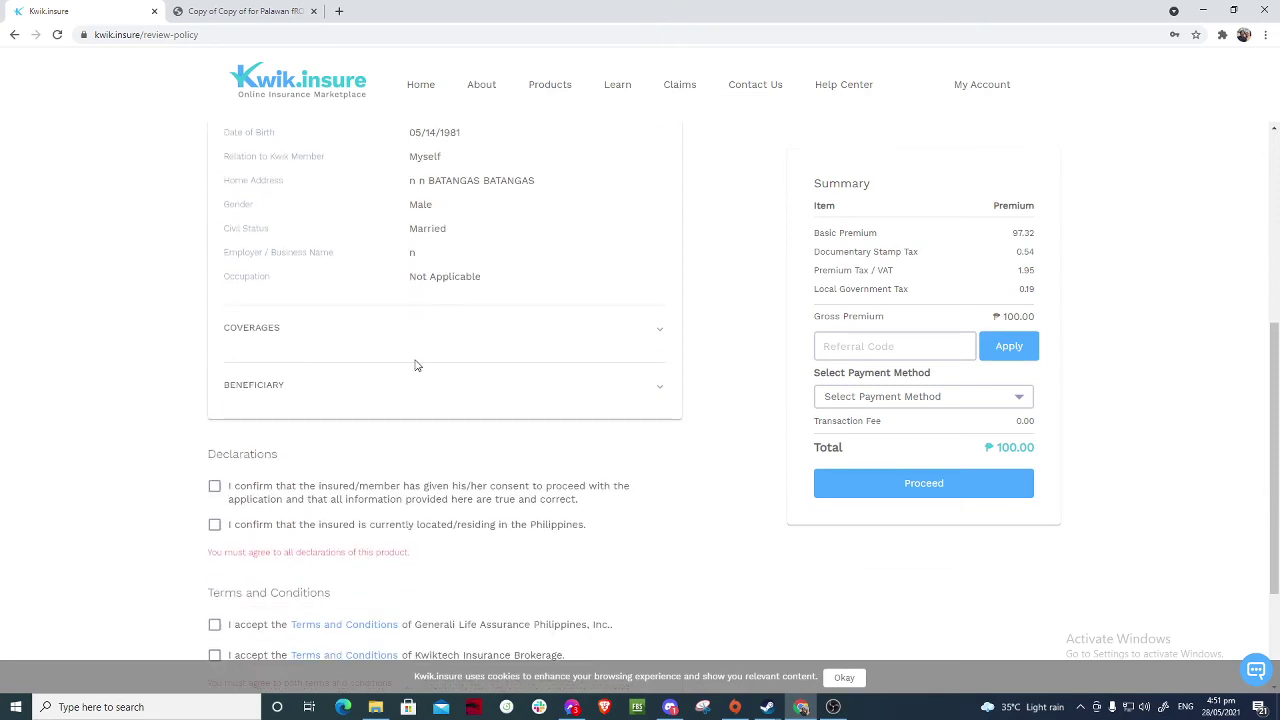
pyautogui.scroll(-1, 417, 365)
pyautogui.scroll(2, 417, 365)
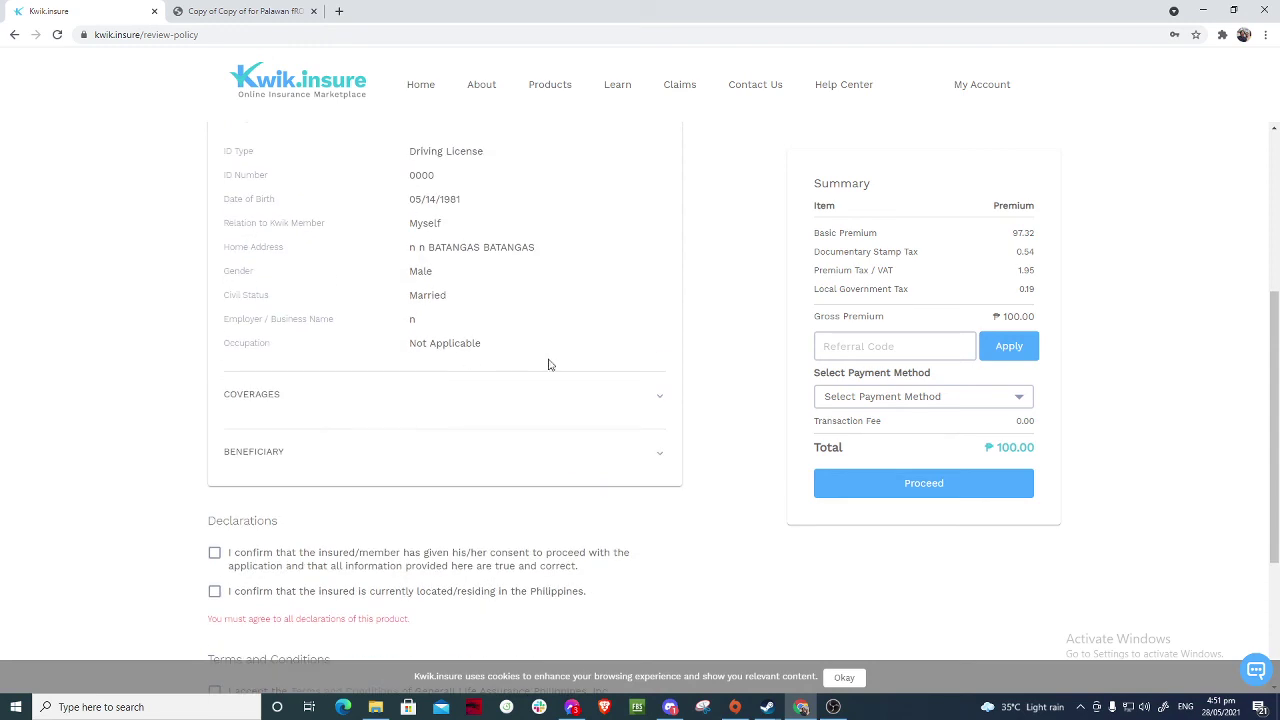
pyautogui.click(866, 347)
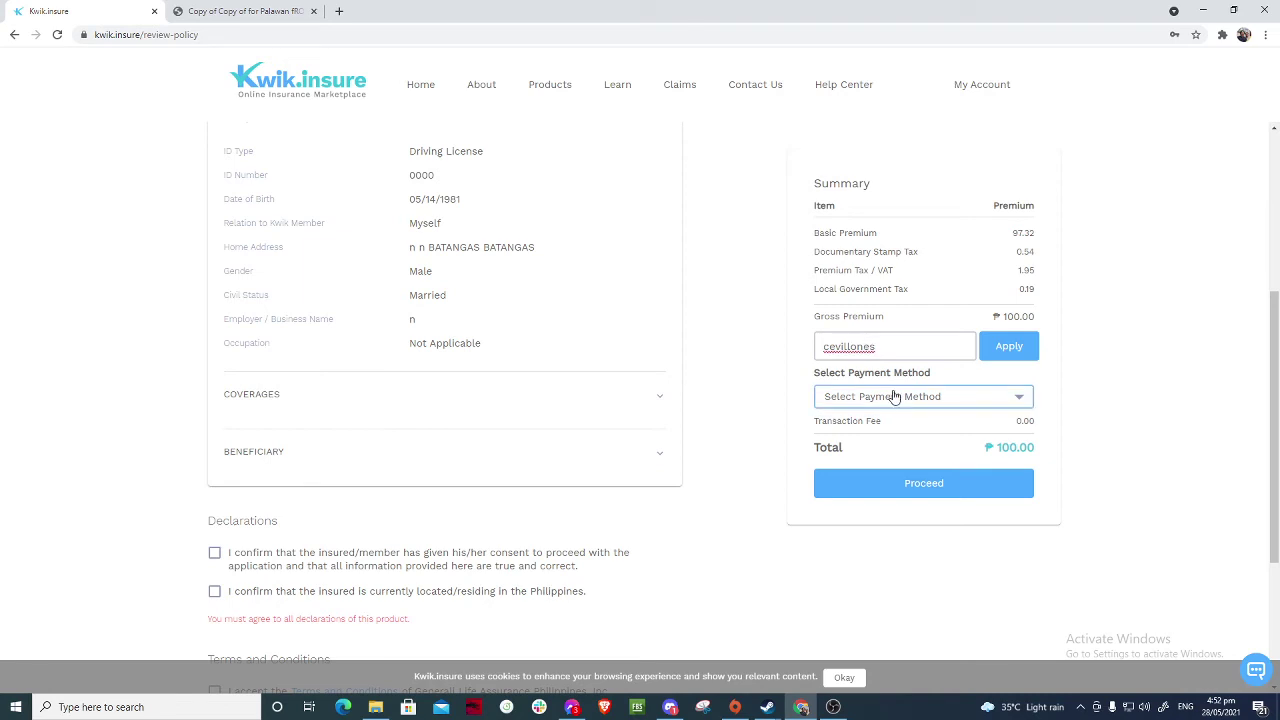
# - Apply the user's own referral code, which is rejected with 'Cannot use own affiliate code.'
pyautogui.click(988, 358)
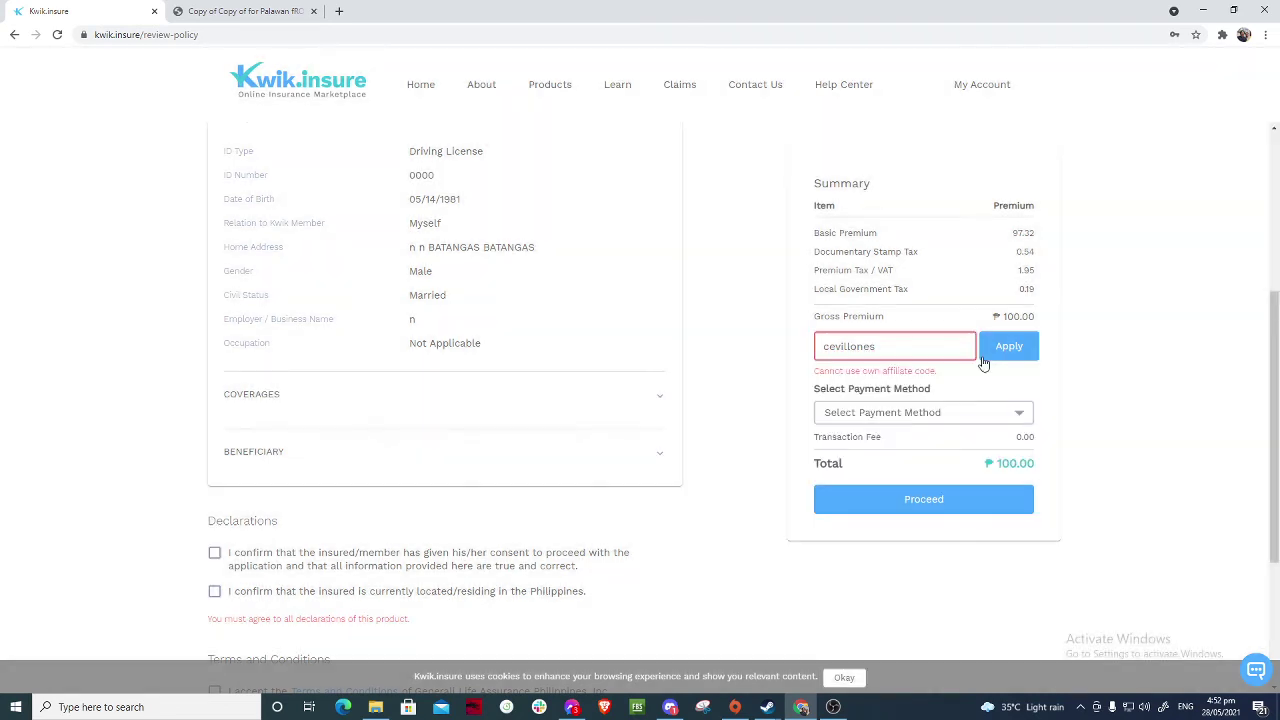
pyautogui.click(900, 347)
pyautogui.moveTo(884, 346); pyautogui.dragTo(769, 362)
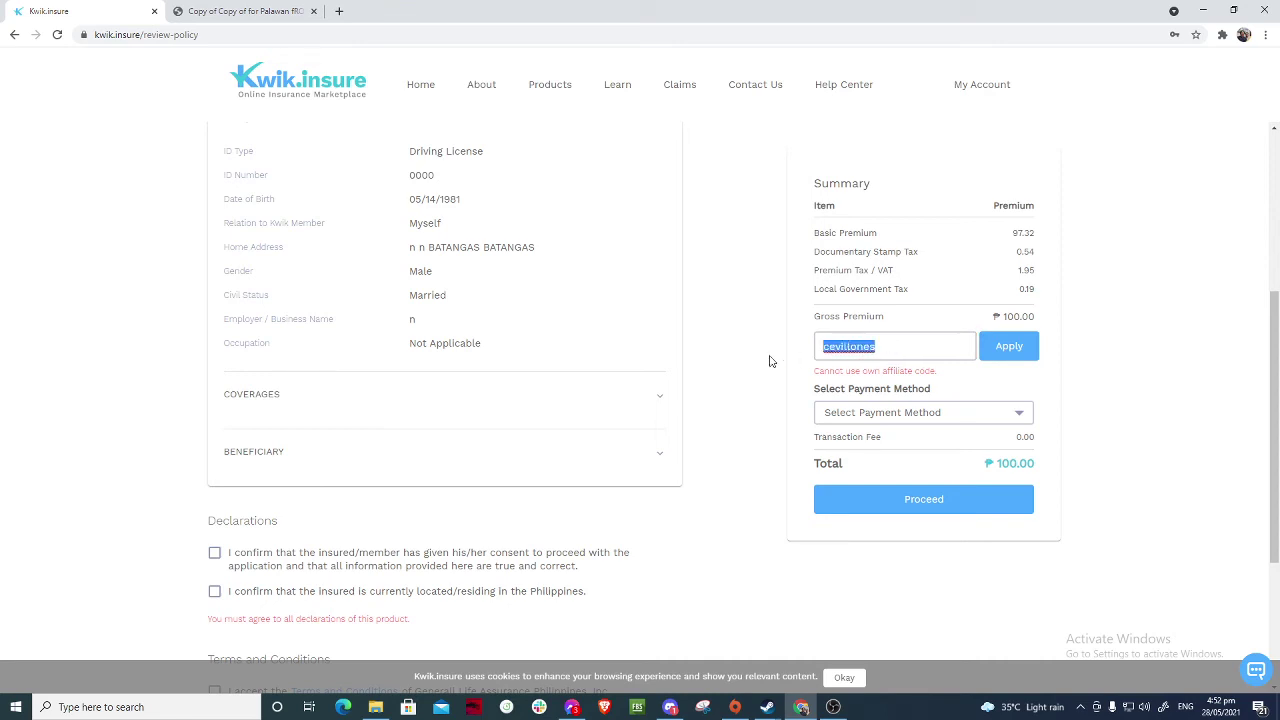
pyautogui.click(906, 347)
pyautogui.click(966, 412)
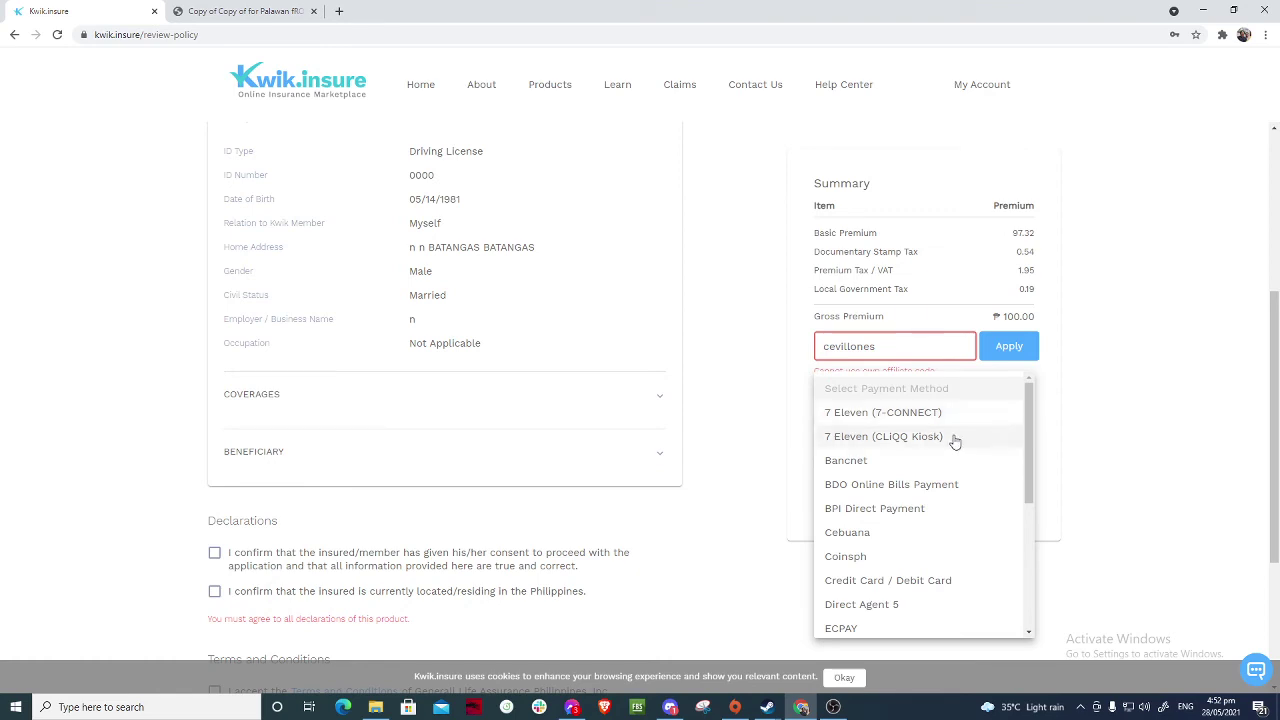
# - Try Credit Card, 7 Eleven, Bancnet, BDO Online Bills Payment, Cebuana and Coinsph as payment methods
pyautogui.click(910, 586)
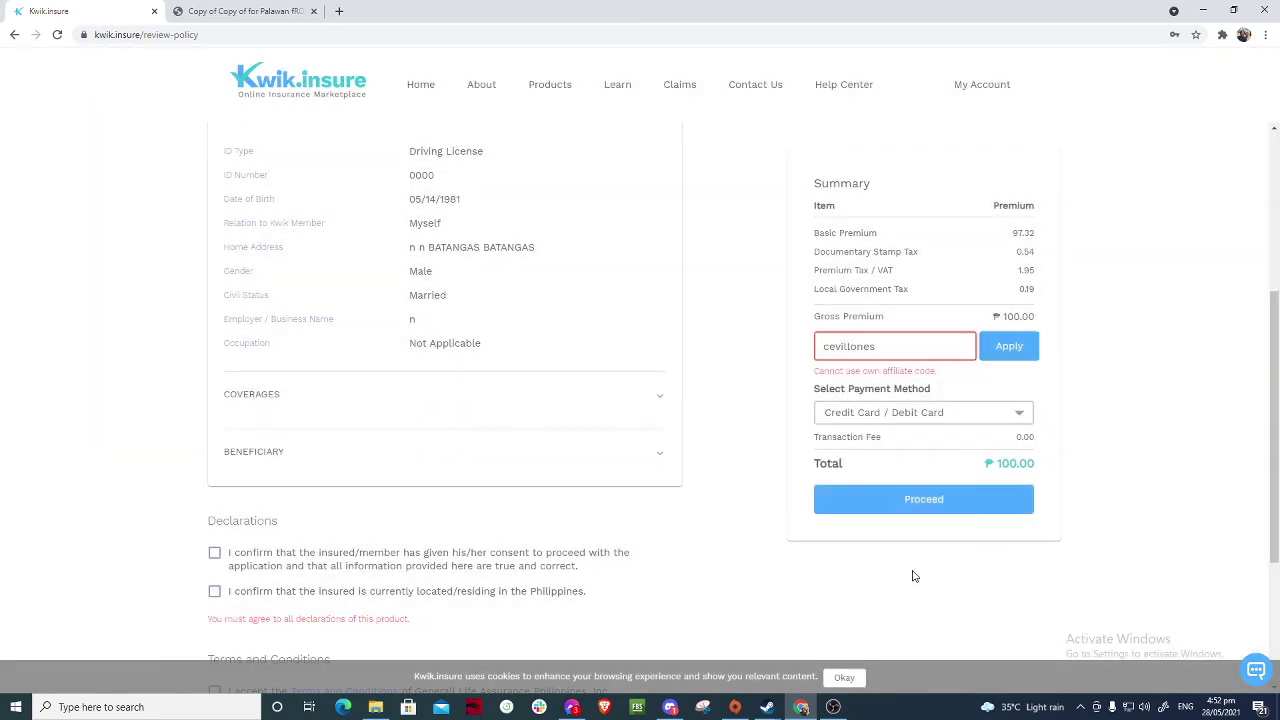
pyautogui.click(965, 414)
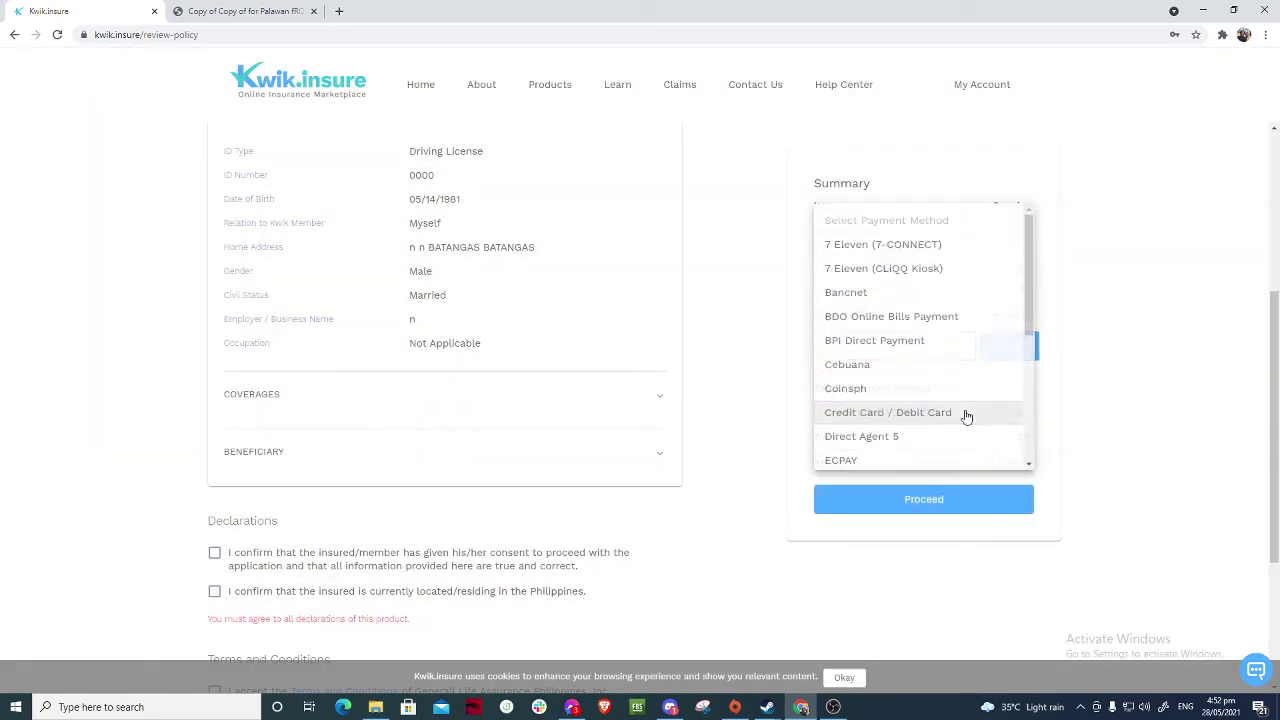
pyautogui.click(901, 247)
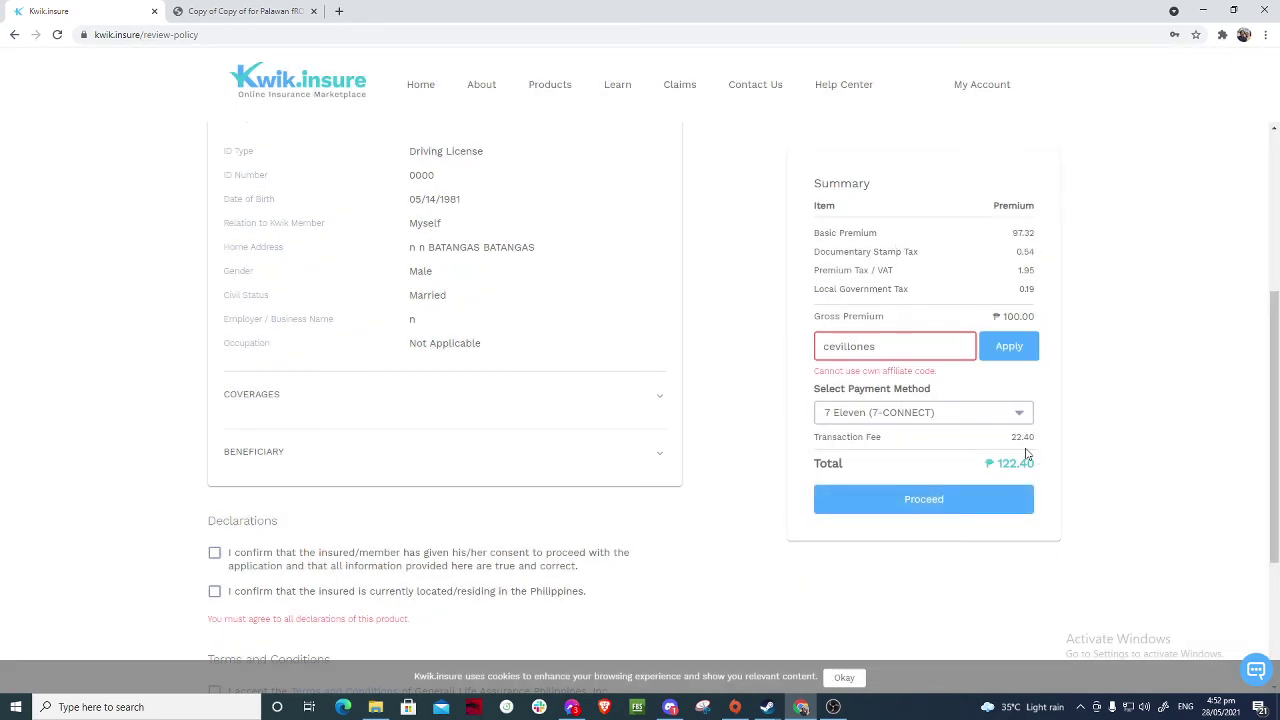
pyautogui.click(1016, 418)
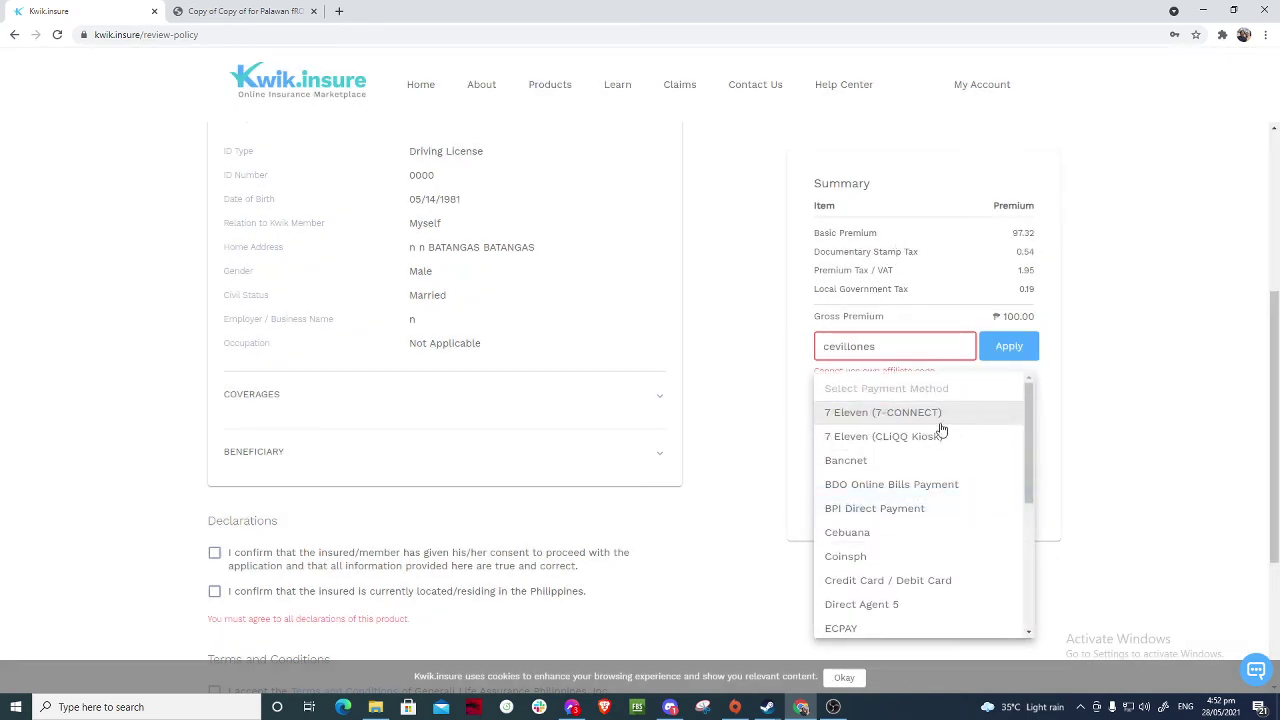
pyautogui.click(866, 462)
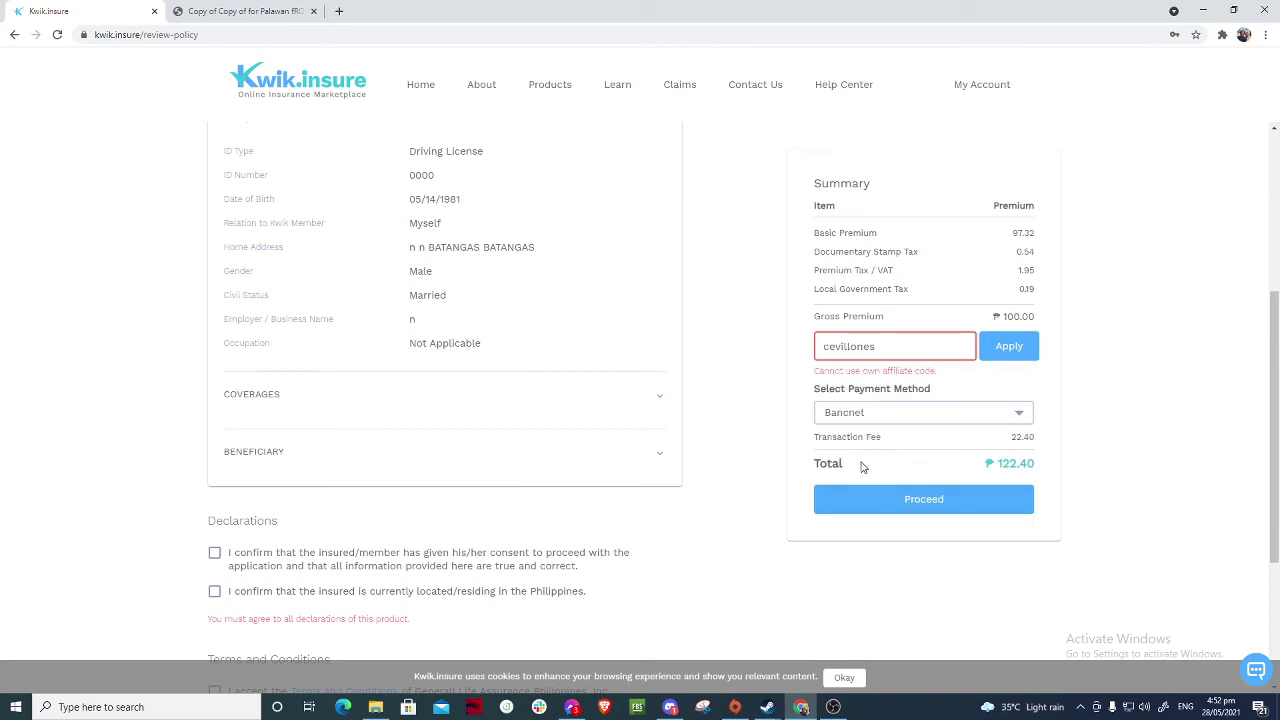
pyautogui.click(975, 418)
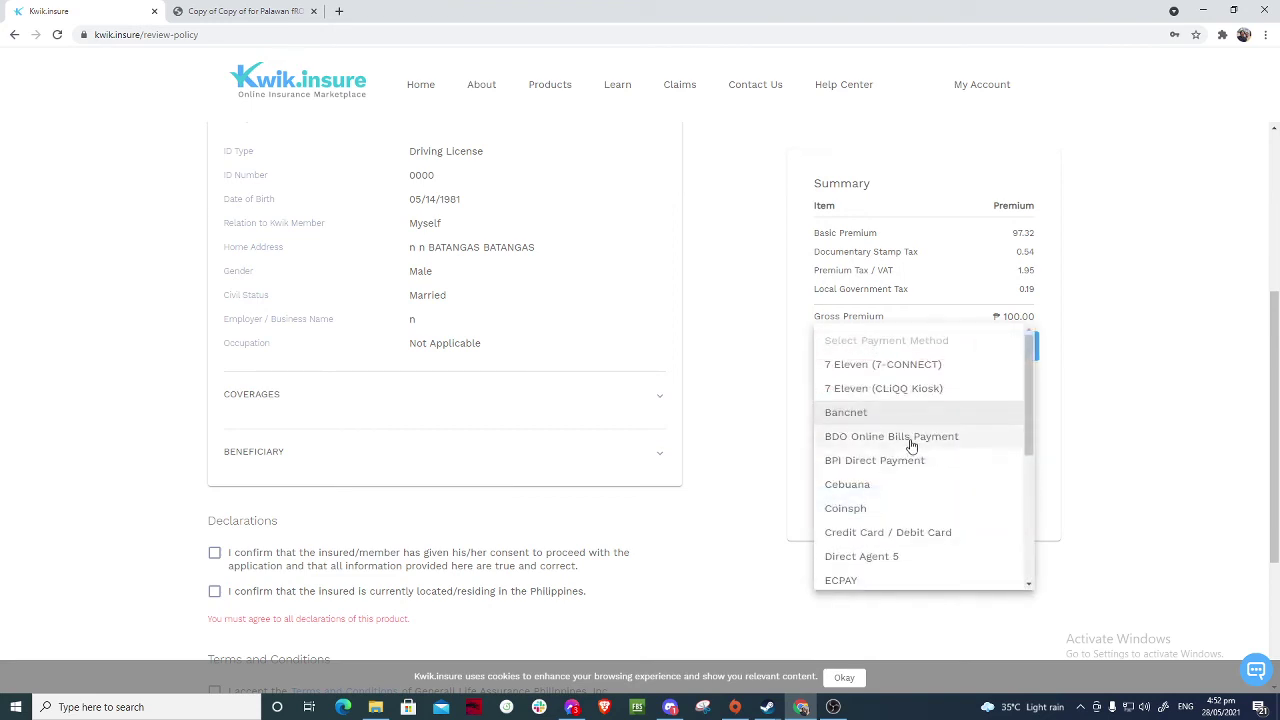
pyautogui.click(908, 437)
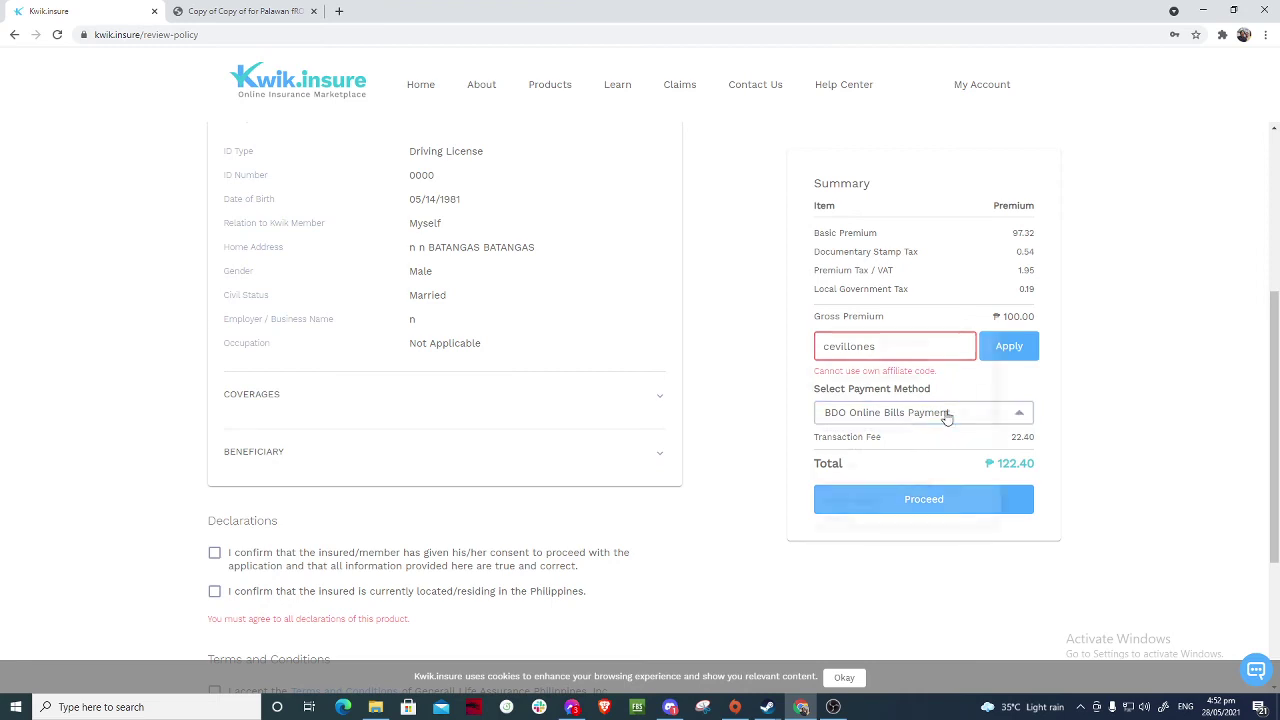
pyautogui.click(945, 414)
pyautogui.click(881, 462)
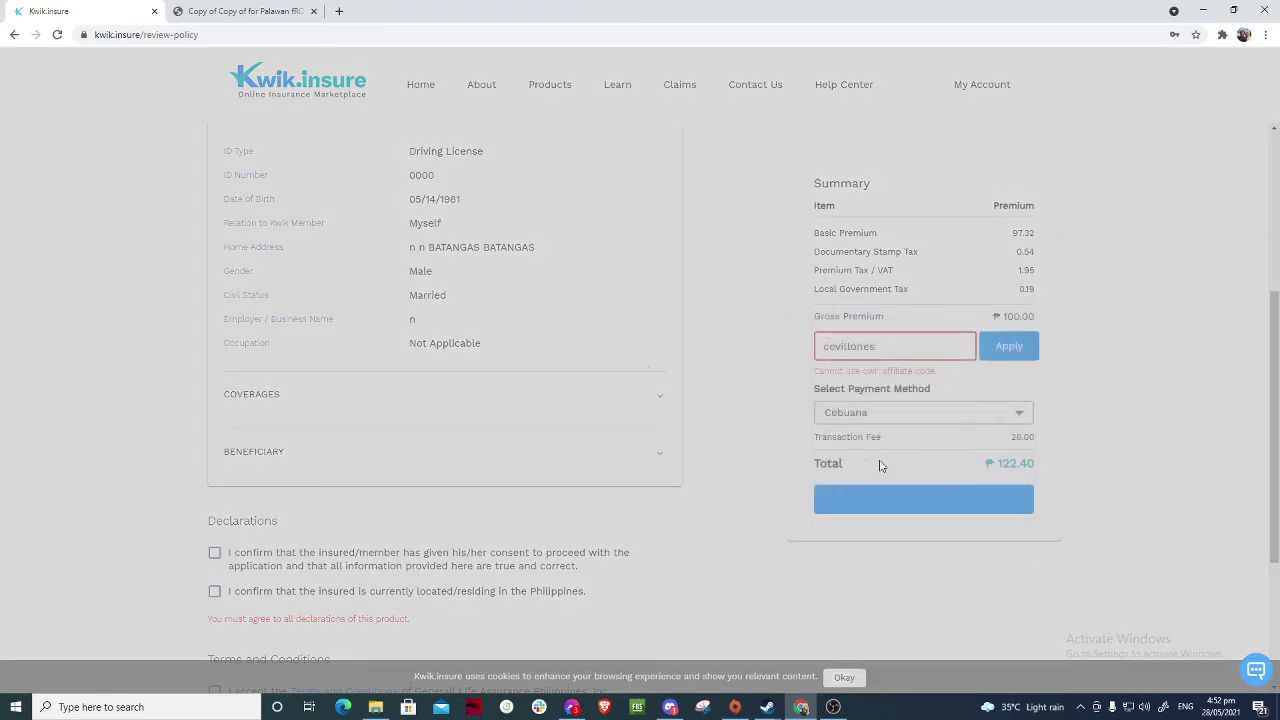
pyautogui.click(935, 418)
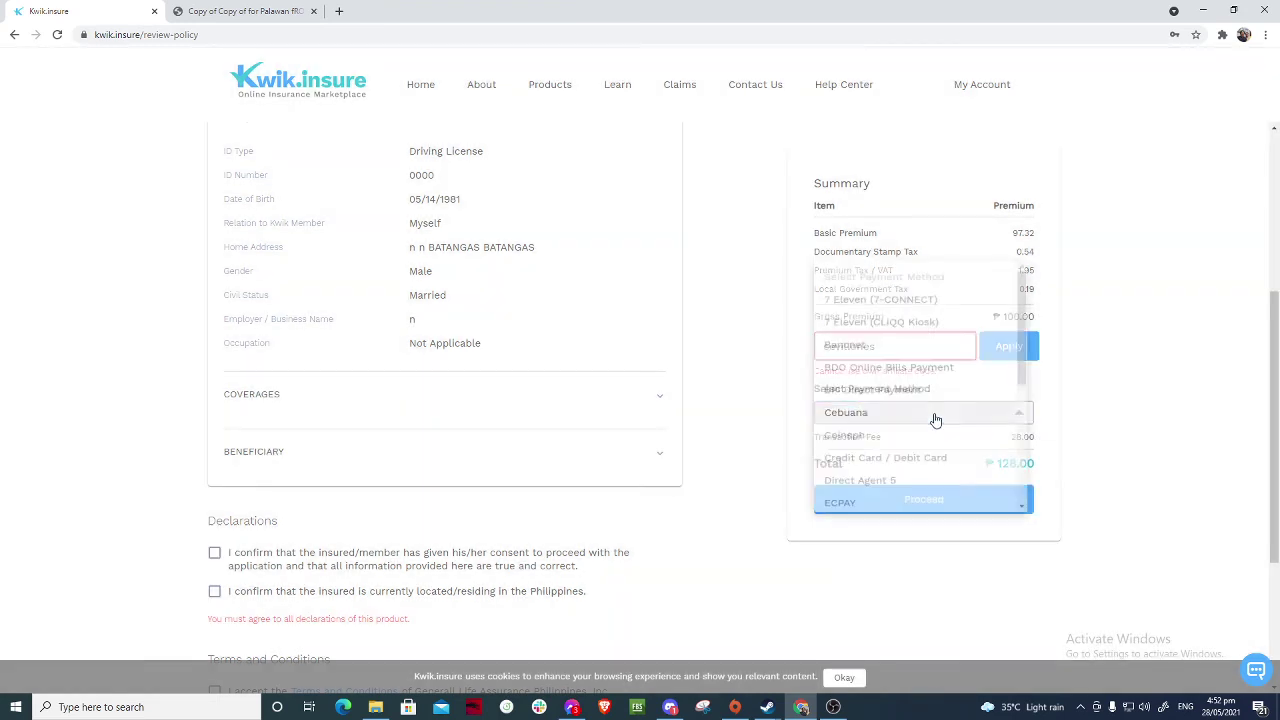
pyautogui.click(869, 441)
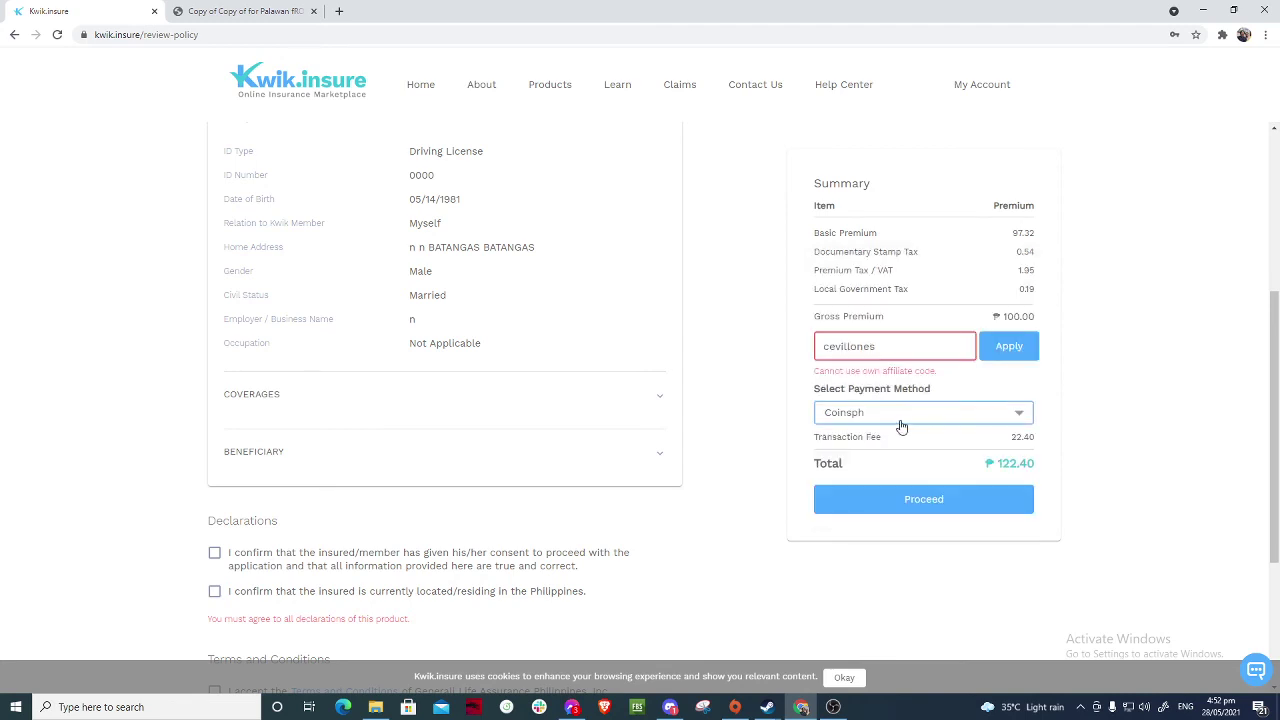
# - Try GCash and Unionbank, then settle on Credit Card / Debit Card with total ₱100.00
pyautogui.click(898, 412)
pyautogui.scroll(-1, 890, 416)
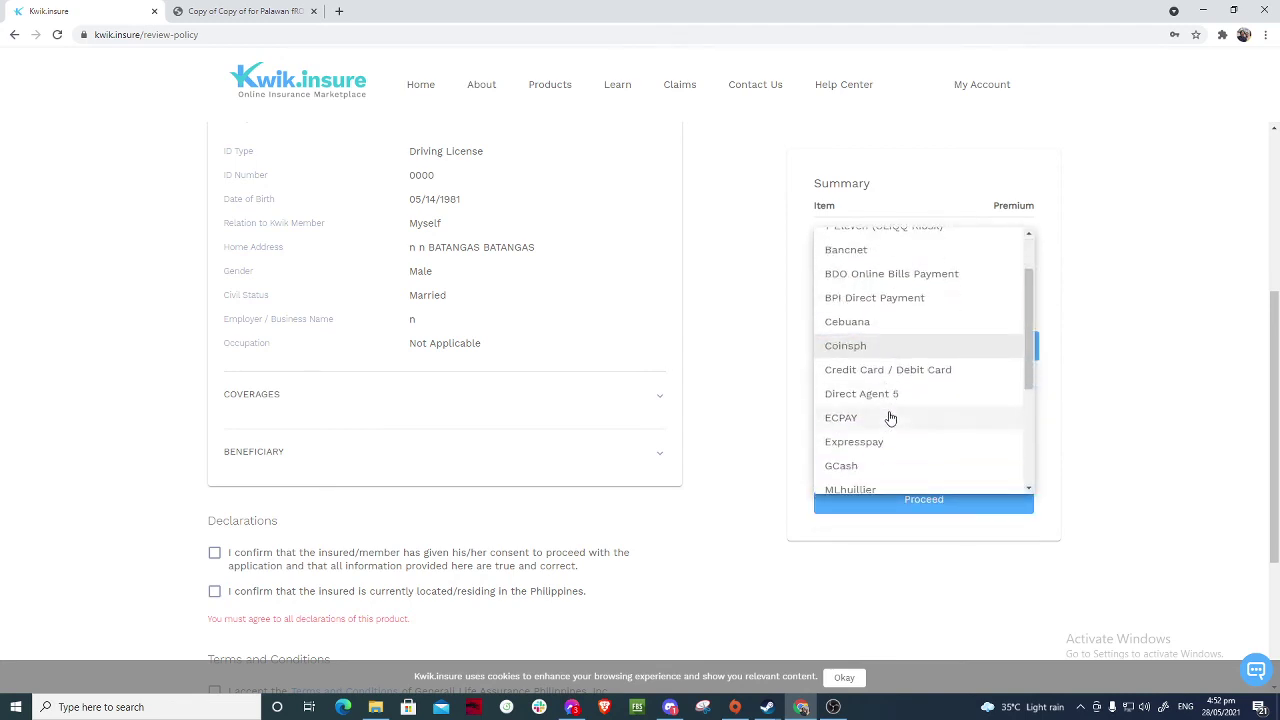
pyautogui.scroll(-1, 890, 416)
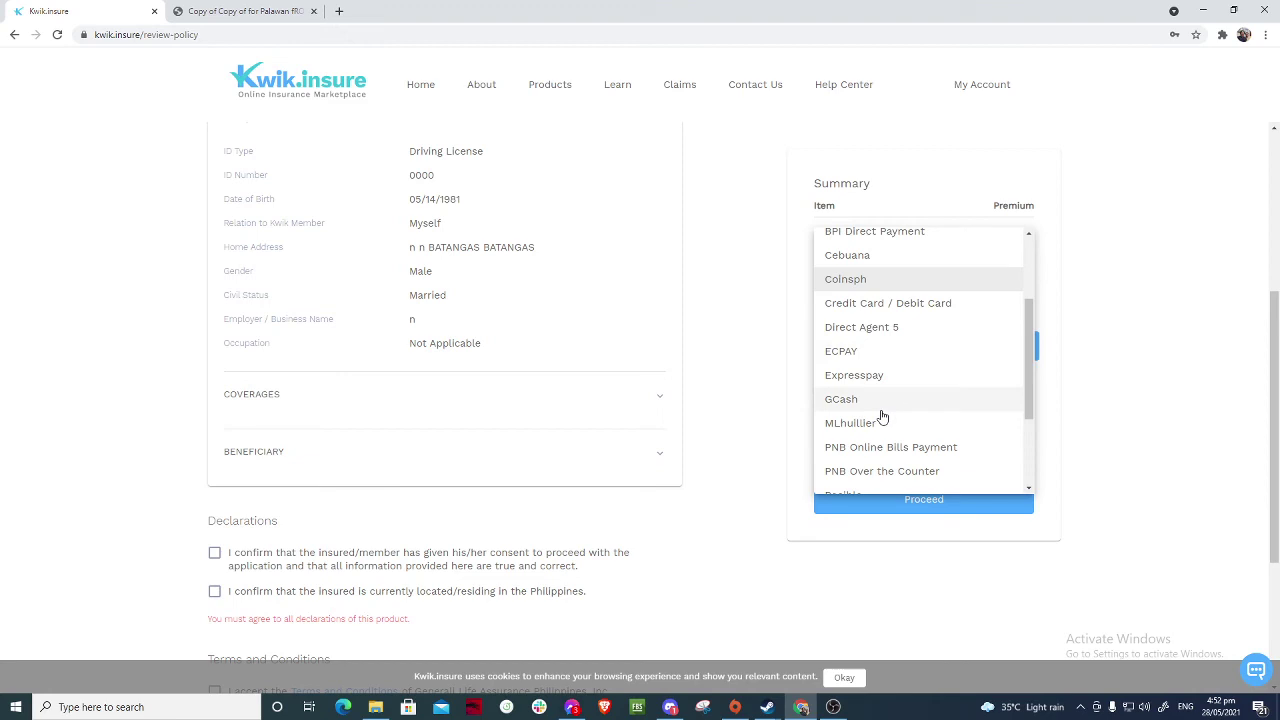
pyautogui.click(883, 404)
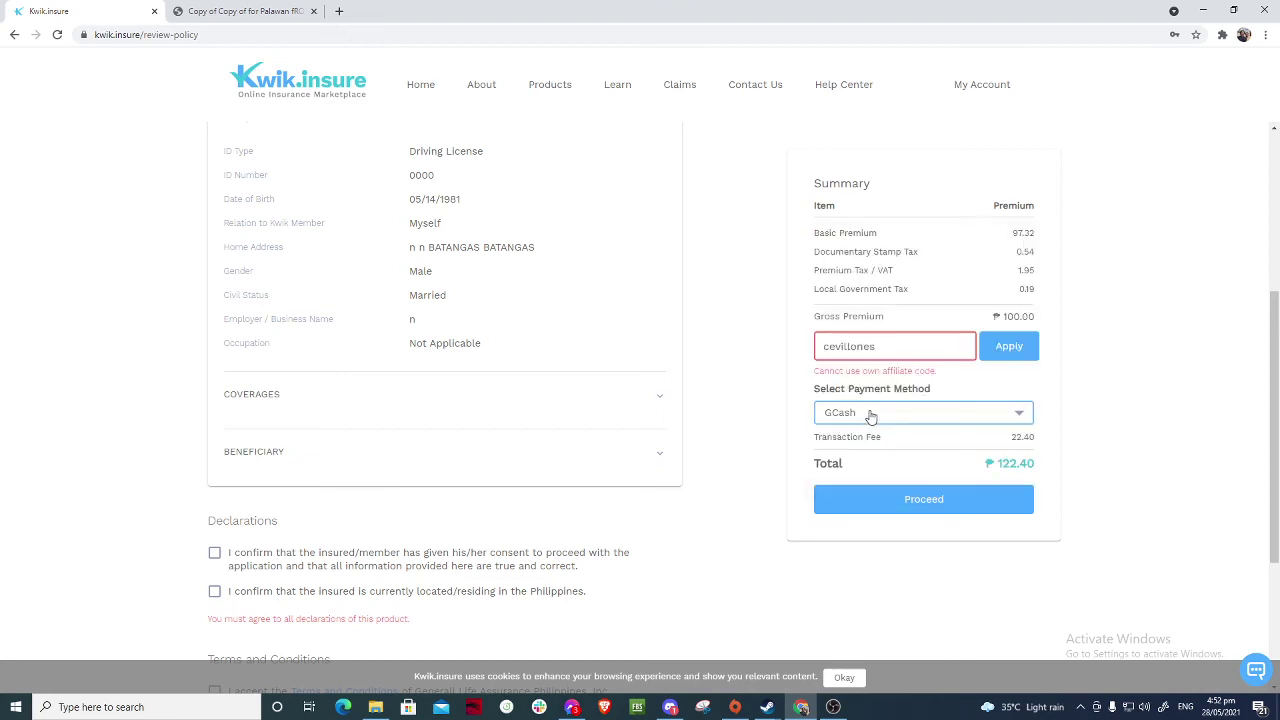
pyautogui.click(950, 415)
pyautogui.scroll(-2, 914, 434)
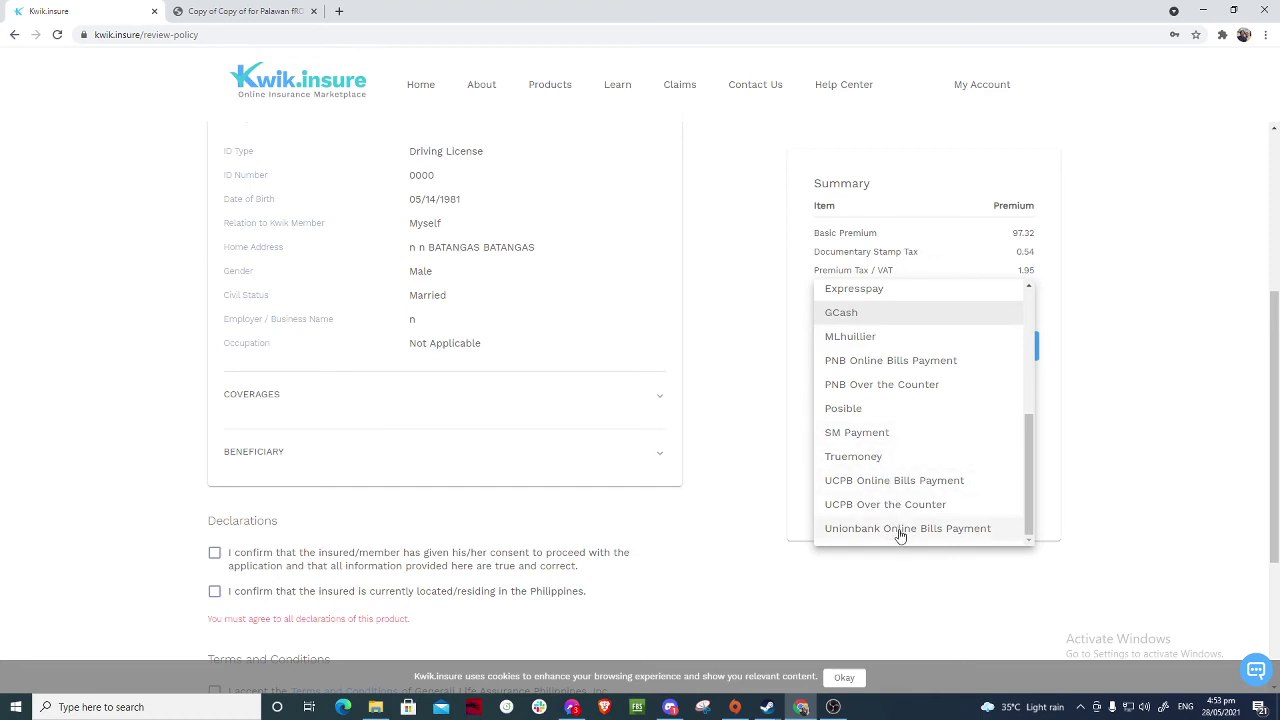
pyautogui.click(900, 531)
pyautogui.click(906, 411)
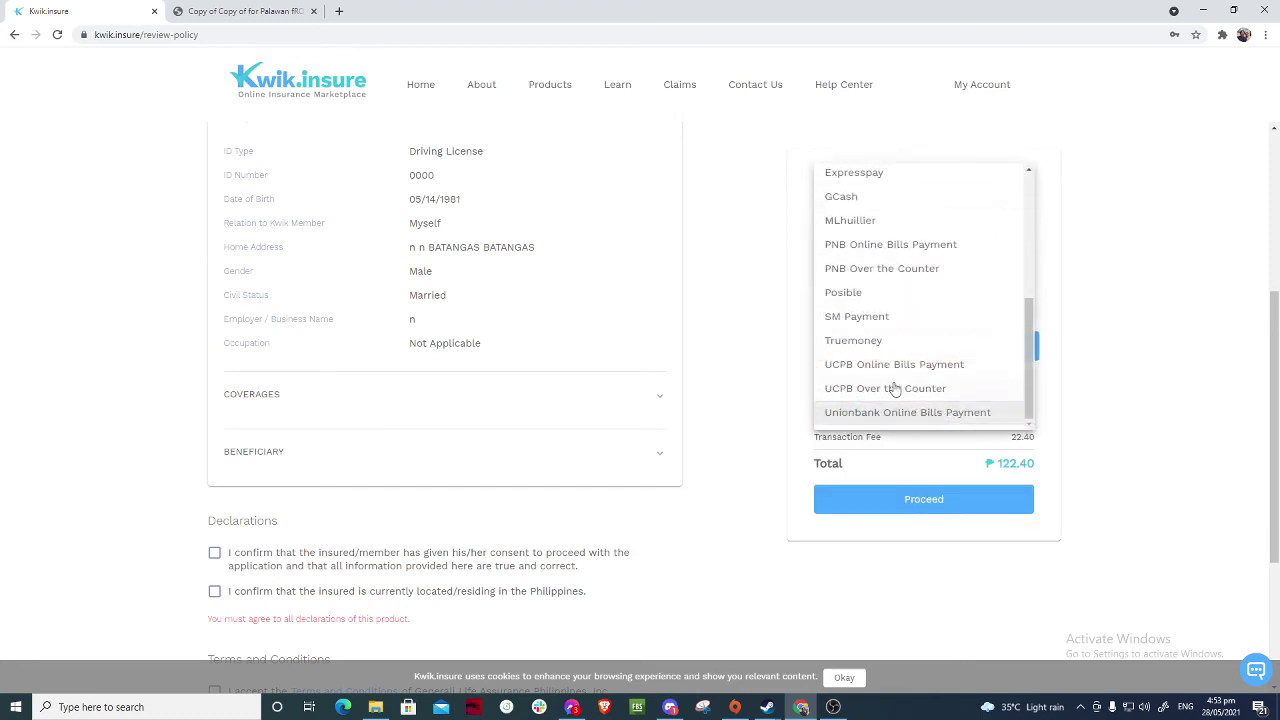
pyautogui.scroll(4, 895, 388)
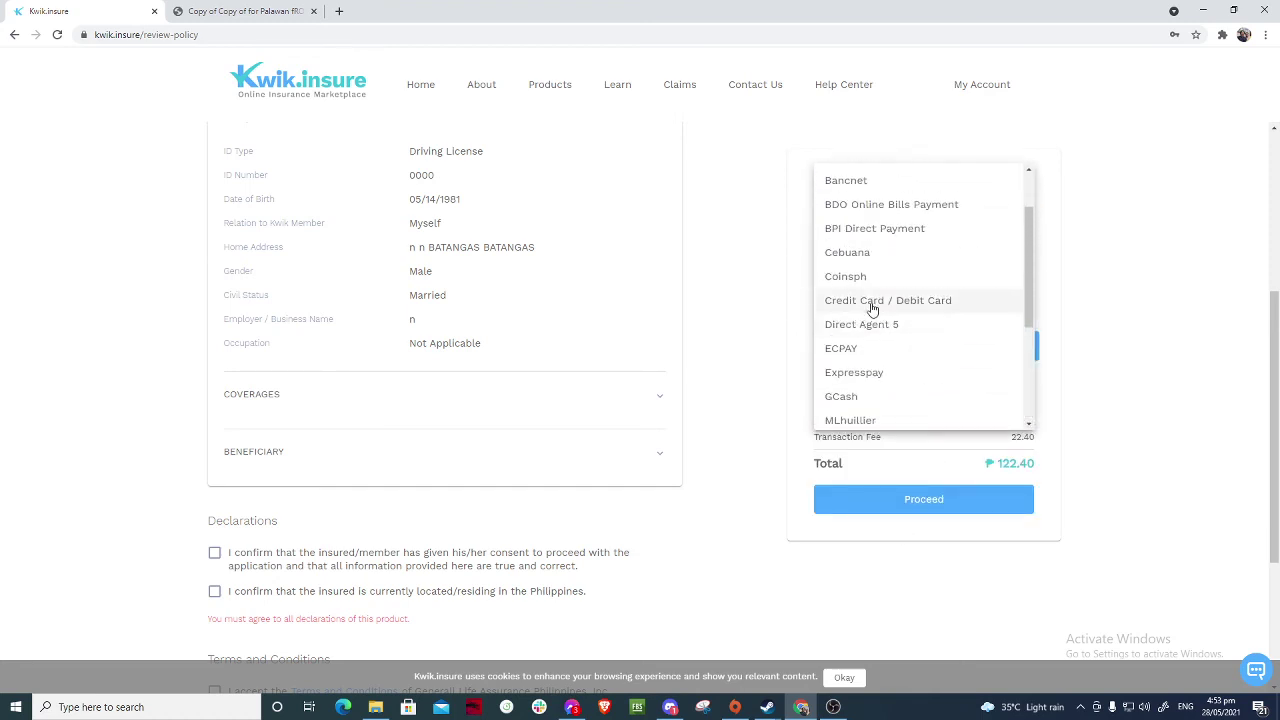
pyautogui.click(872, 308)
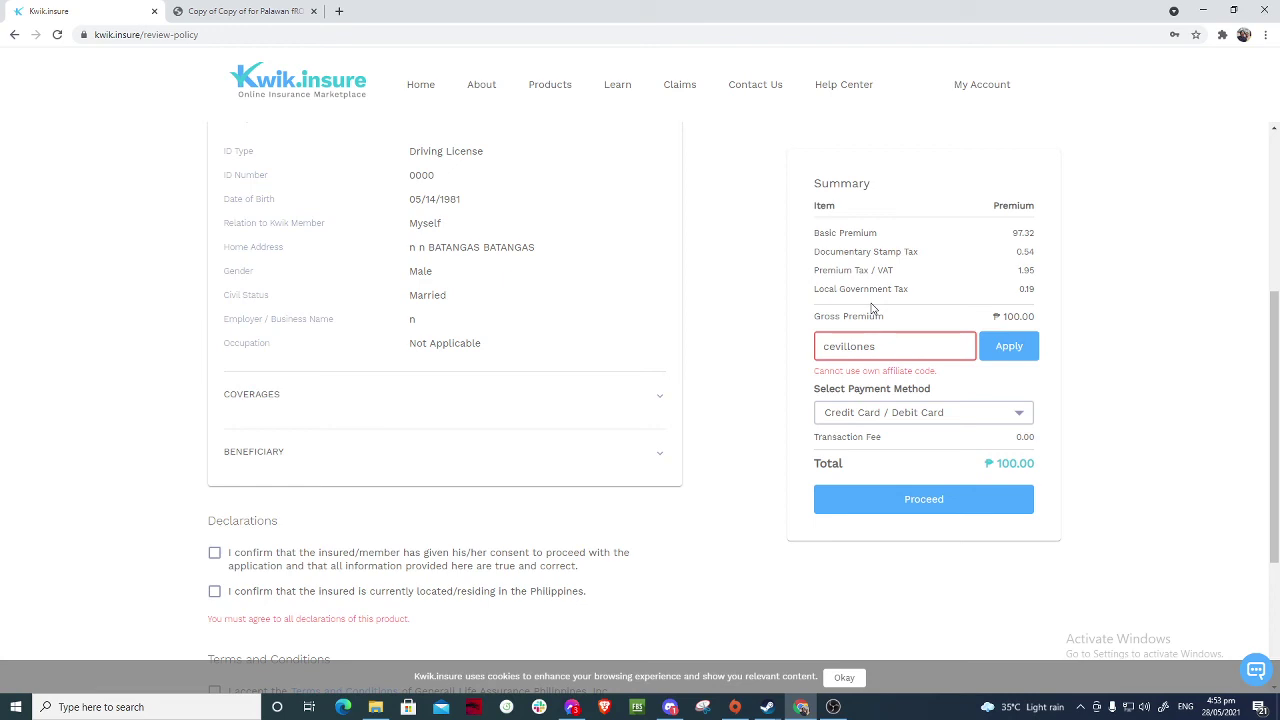
pyautogui.scroll(-2, 666, 463)
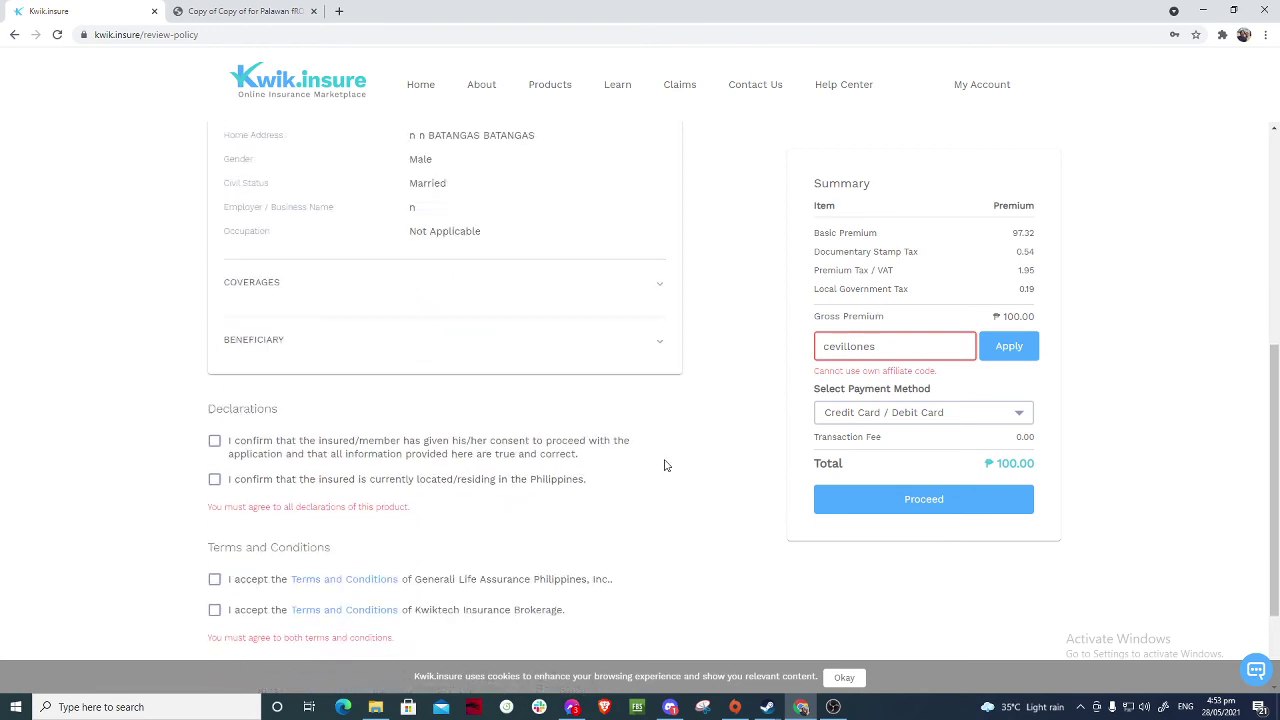
pyautogui.scroll(5, 707, 451)
pyautogui.scroll(1, 707, 451)
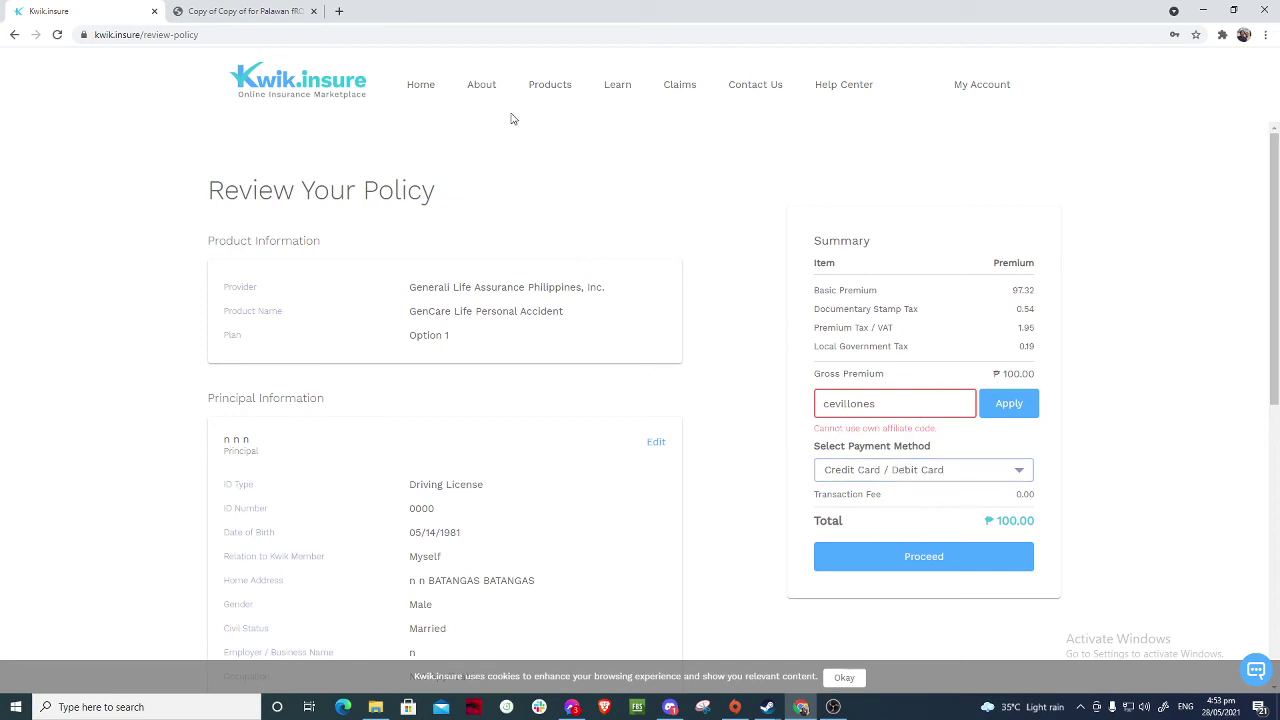
# - Check the Refer & Earn page's referral link, then go to the insurance Products page
pyautogui.click(981, 86)
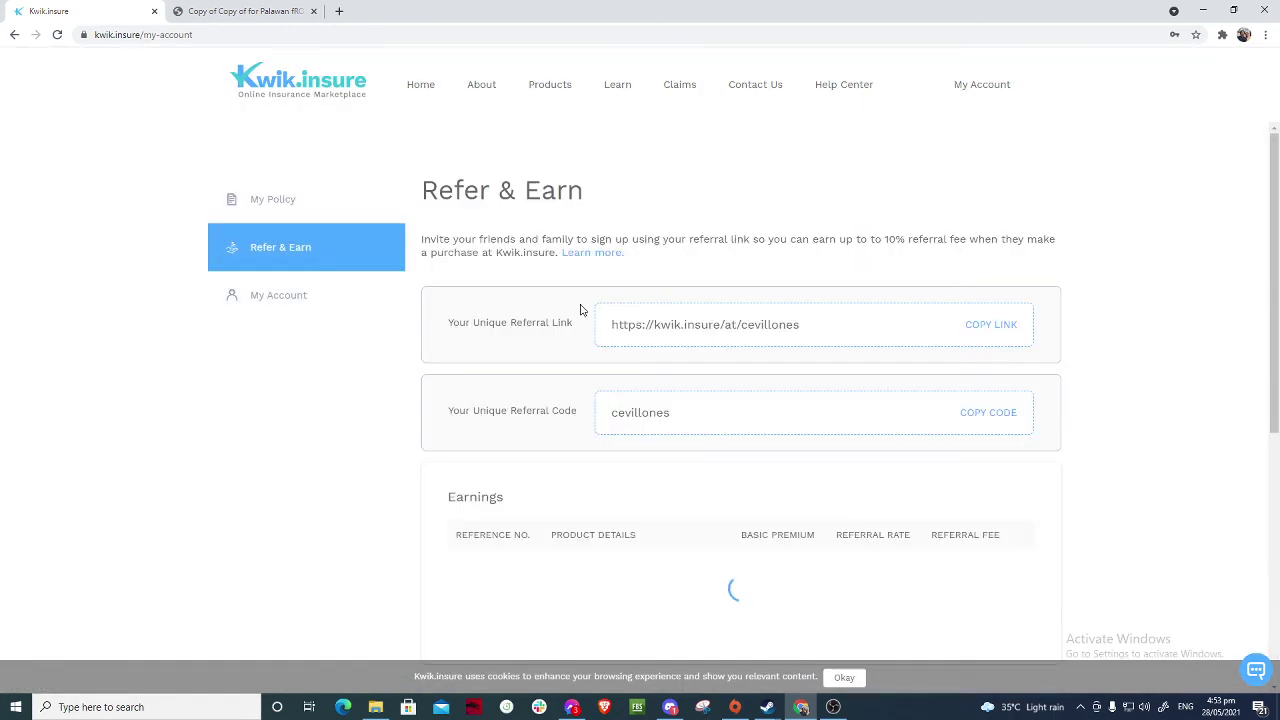
pyautogui.moveTo(830, 318); pyautogui.dragTo(612, 318)
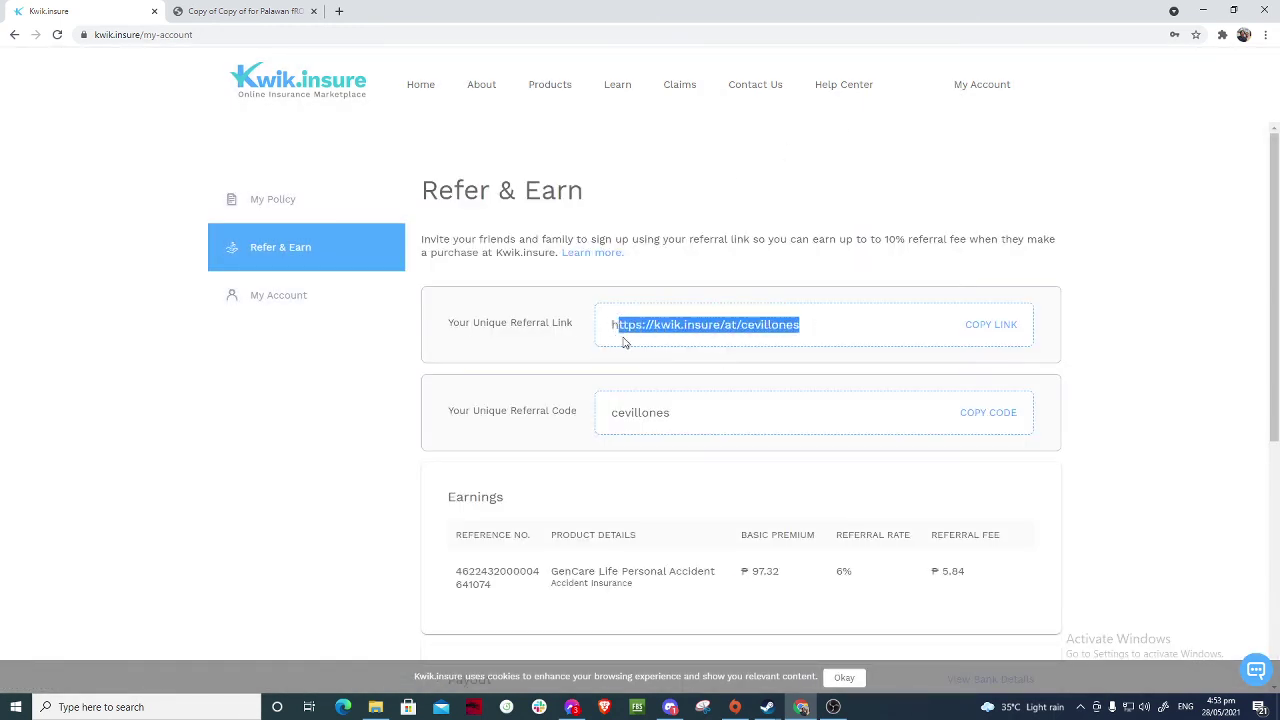
pyautogui.click(813, 333)
pyautogui.moveTo(811, 326); pyautogui.dragTo(611, 334)
pyautogui.click(606, 329)
pyautogui.tripleClick(611, 326)
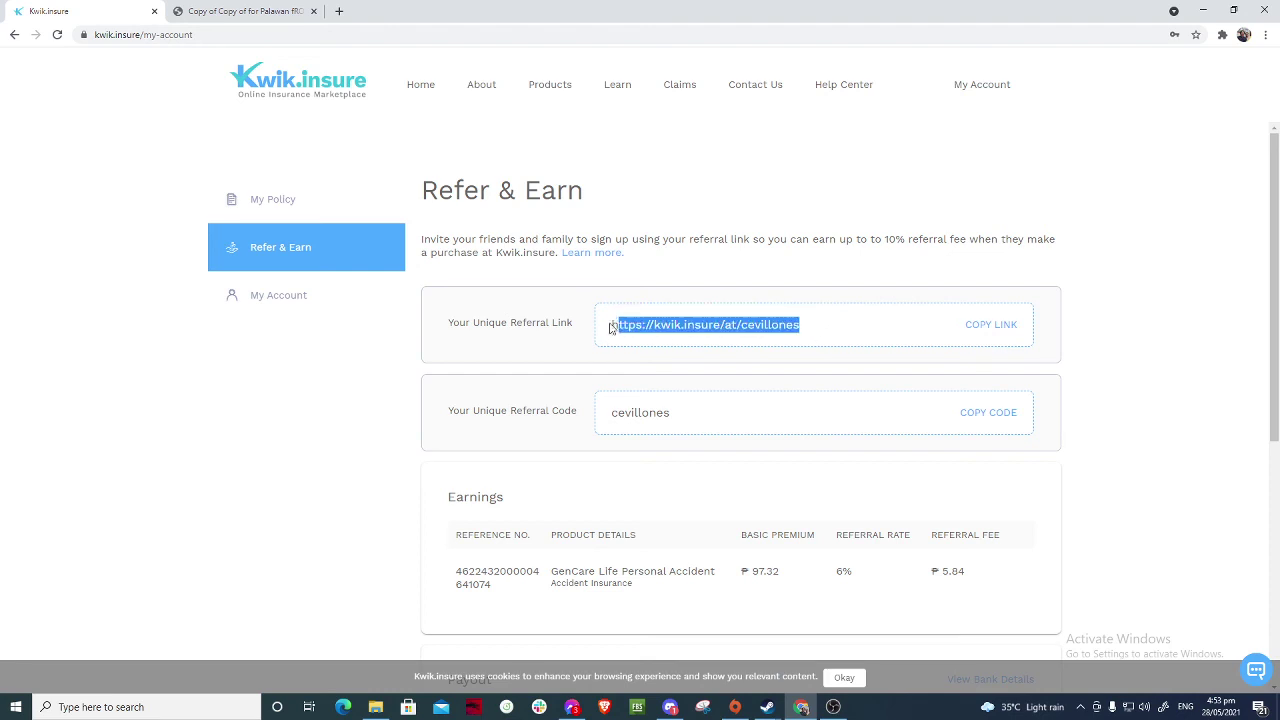
pyautogui.click(844, 332)
pyautogui.moveTo(824, 332); pyautogui.dragTo(612, 331)
pyautogui.click(810, 333)
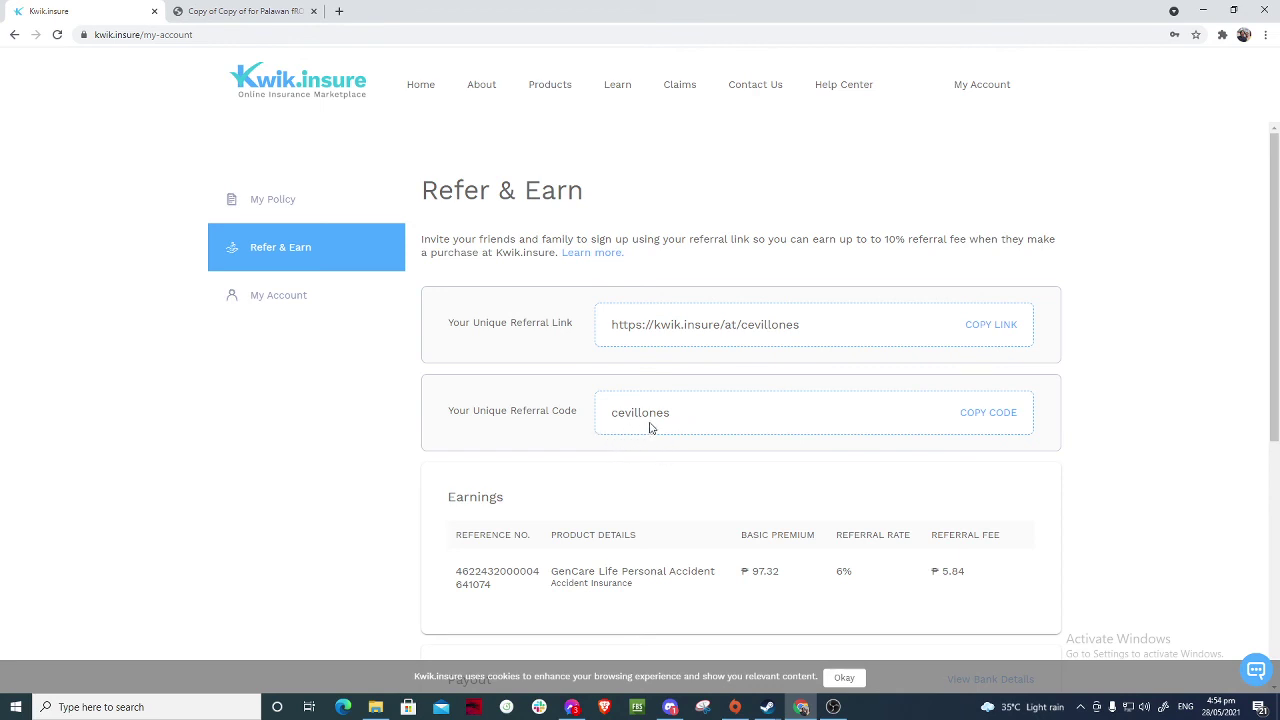
pyautogui.click(537, 90)
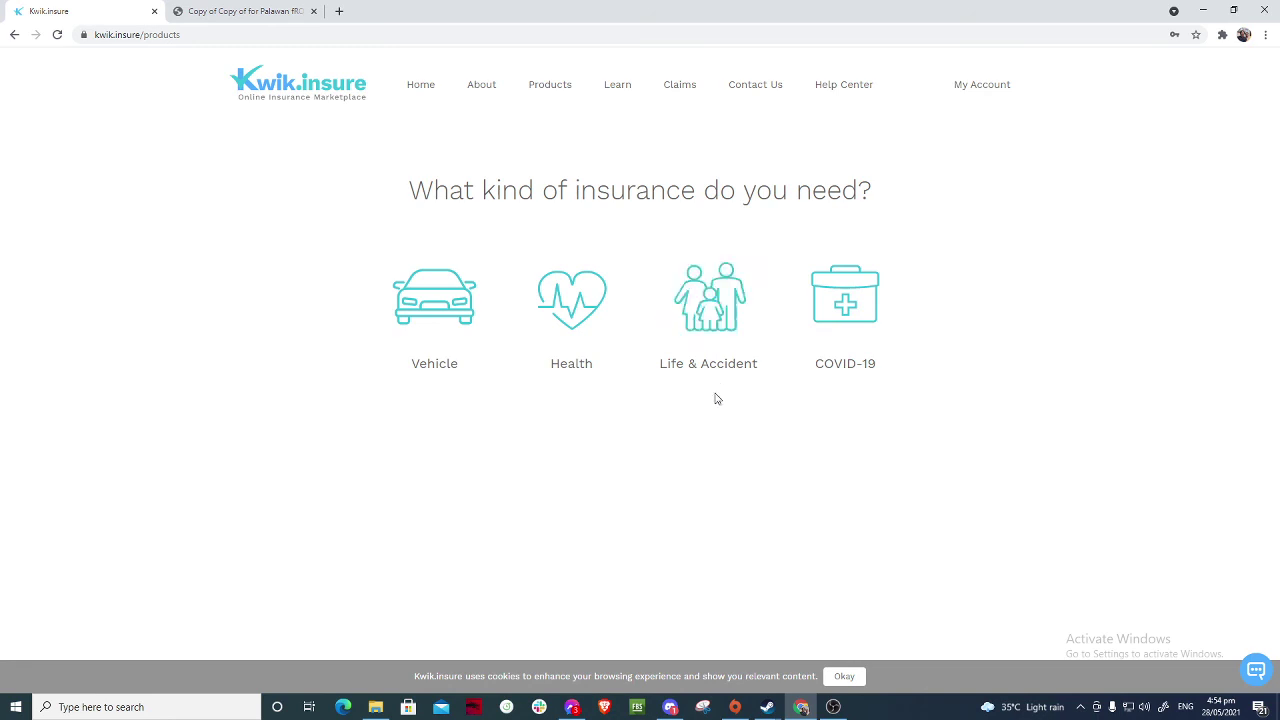
# - Read through the Contact Us page, return to the 'Insurance made simple' home page, and bring OBS forward
pyautogui.click(757, 88)
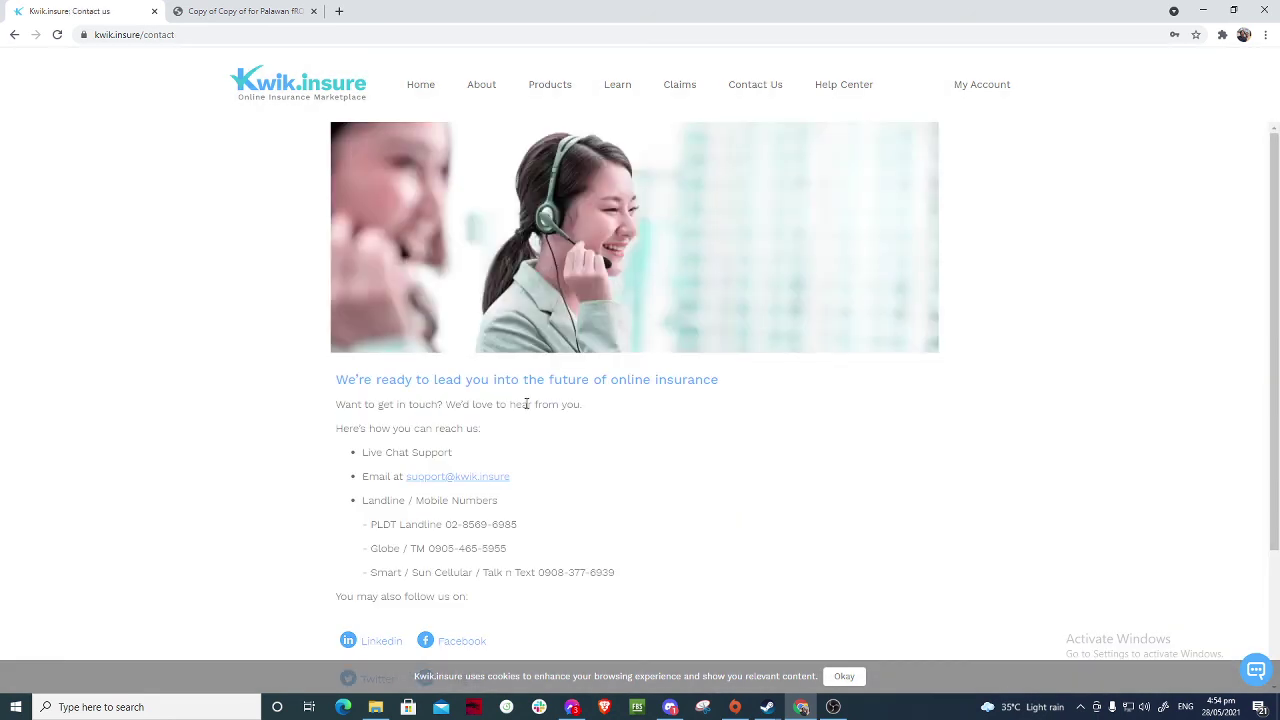
pyautogui.scroll(-2, 526, 404)
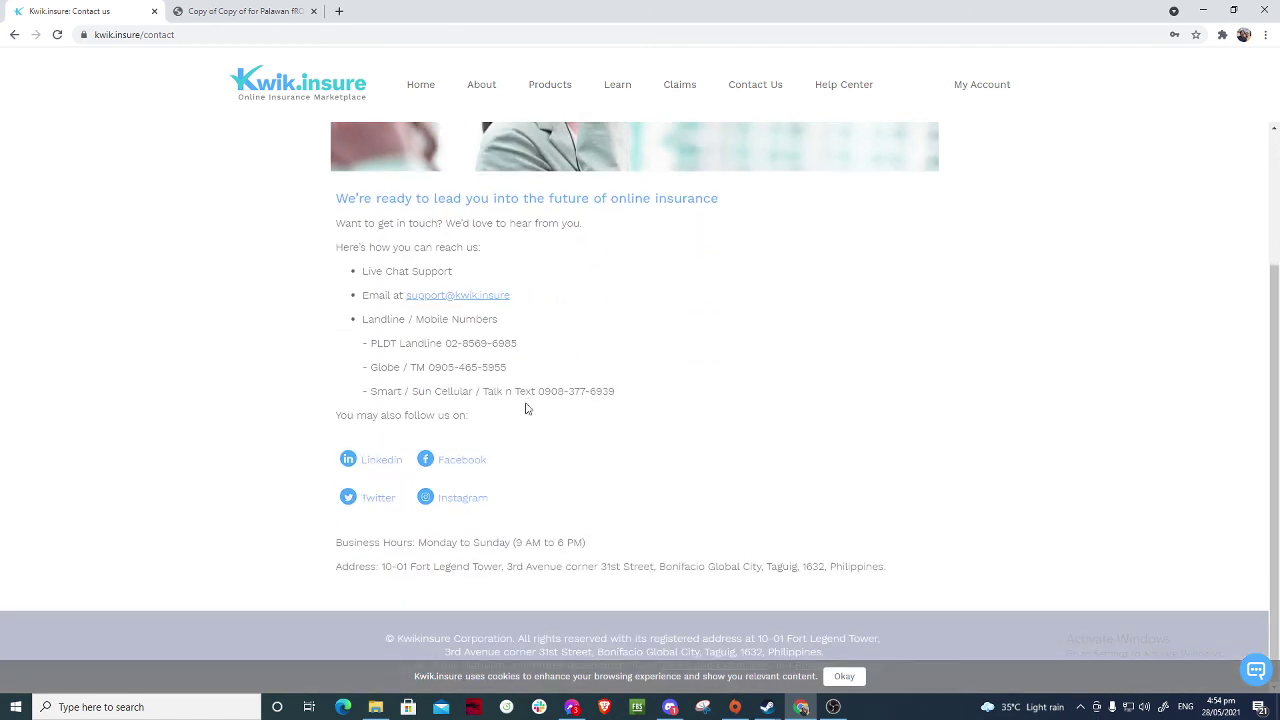
pyautogui.scroll(2, 526, 406)
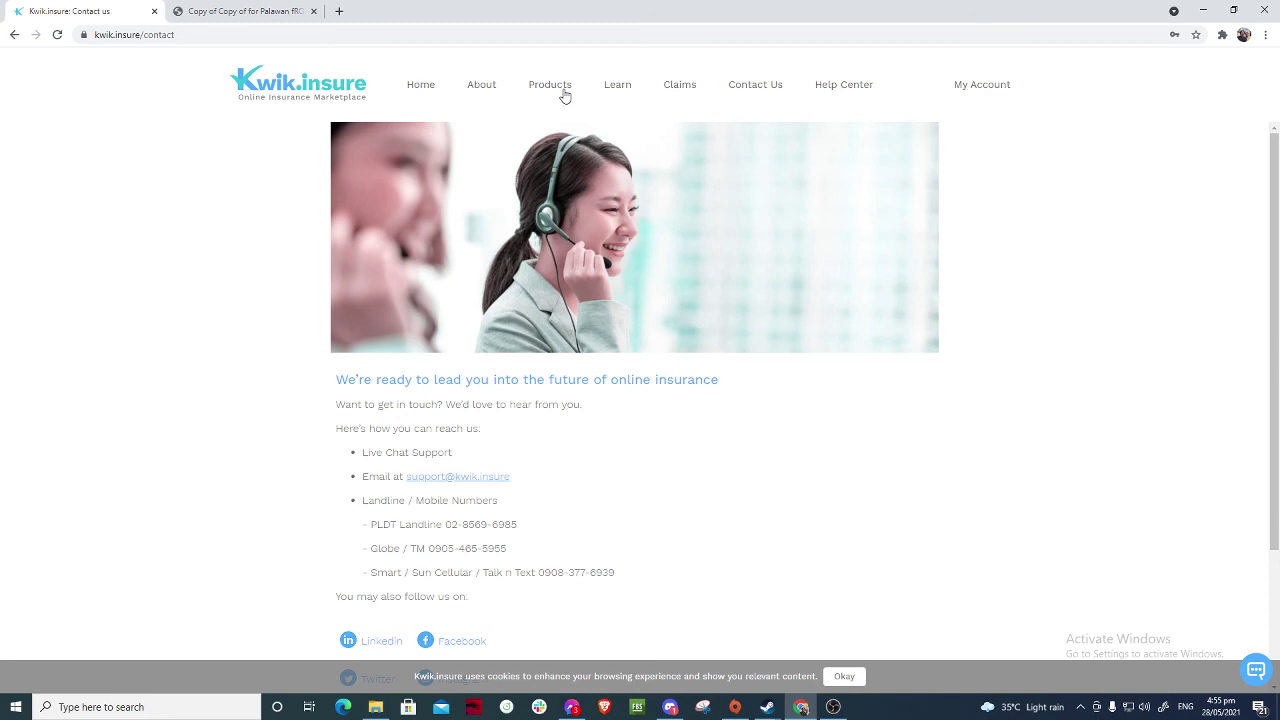
pyautogui.click(429, 91)
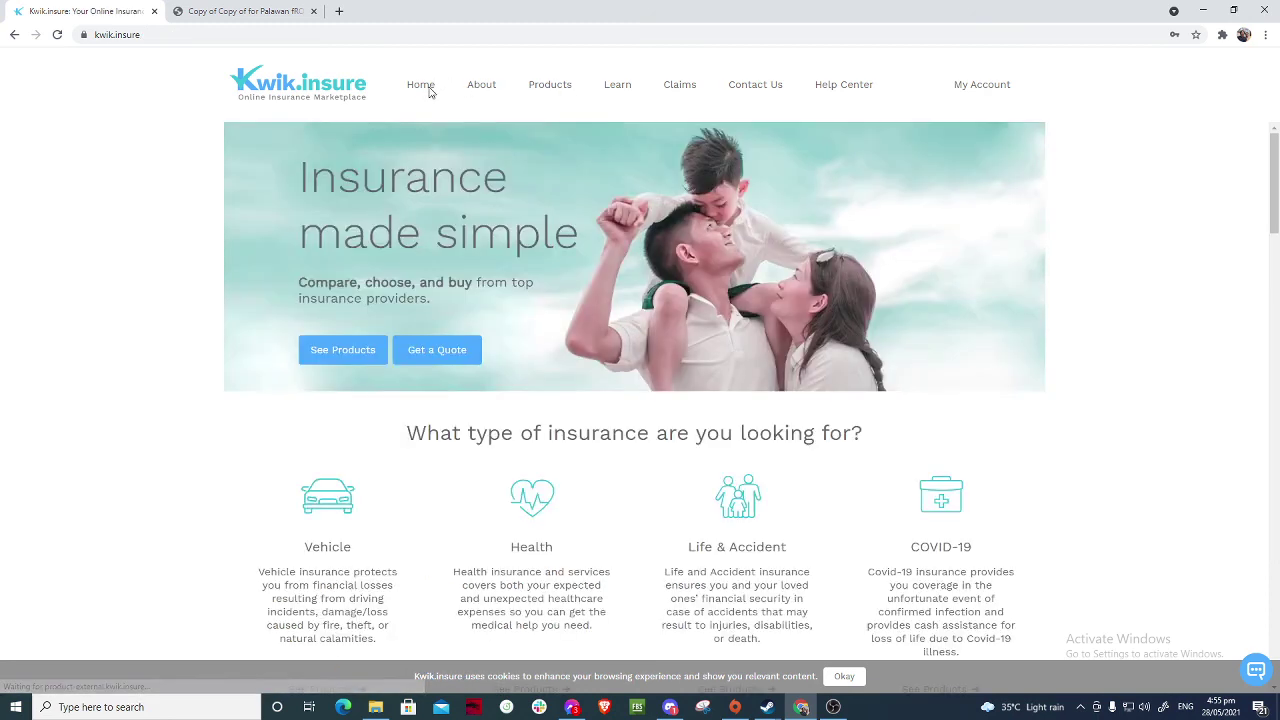
pyautogui.click(833, 707)
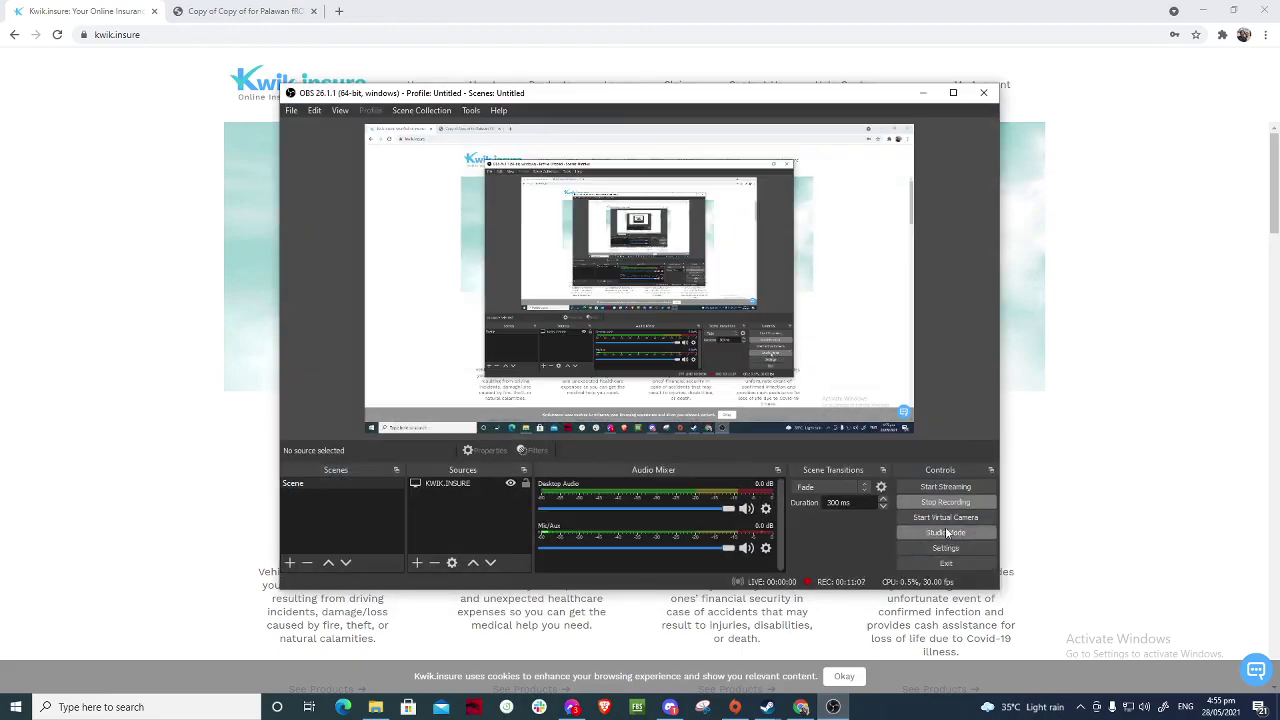